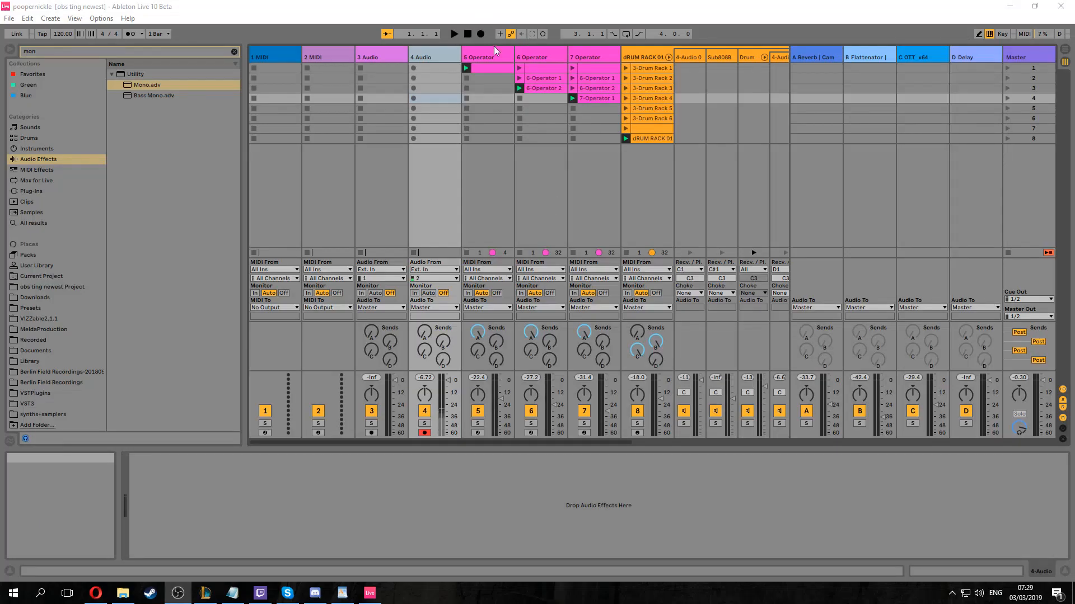
# Record a clip into the first slot of the 4 Audio track over the playing loops and play it back
pyautogui.click(454, 34)
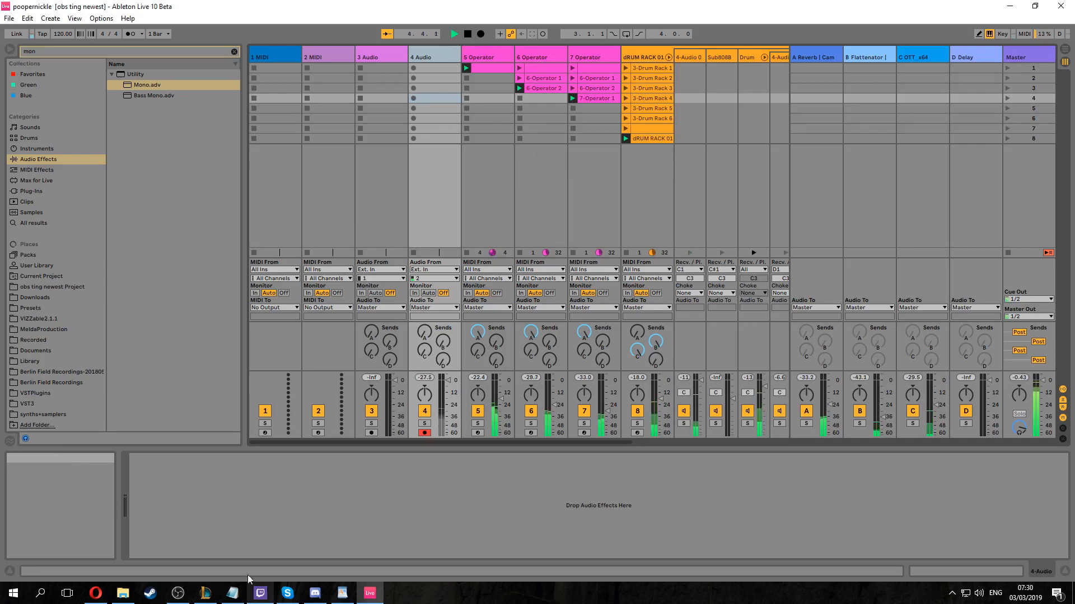
pyautogui.click(468, 35)
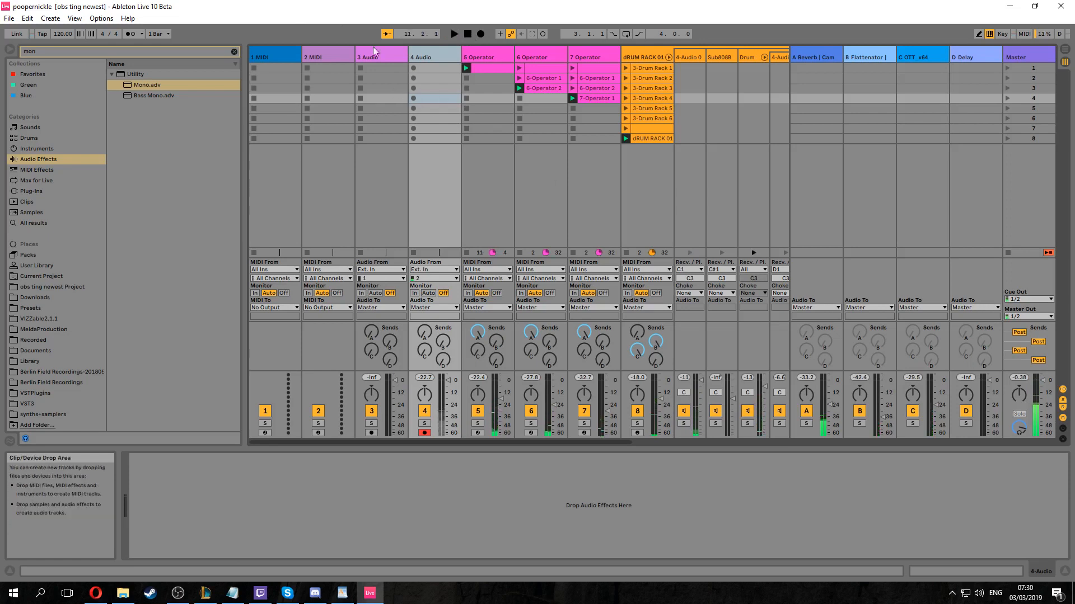
pyautogui.click(414, 67)
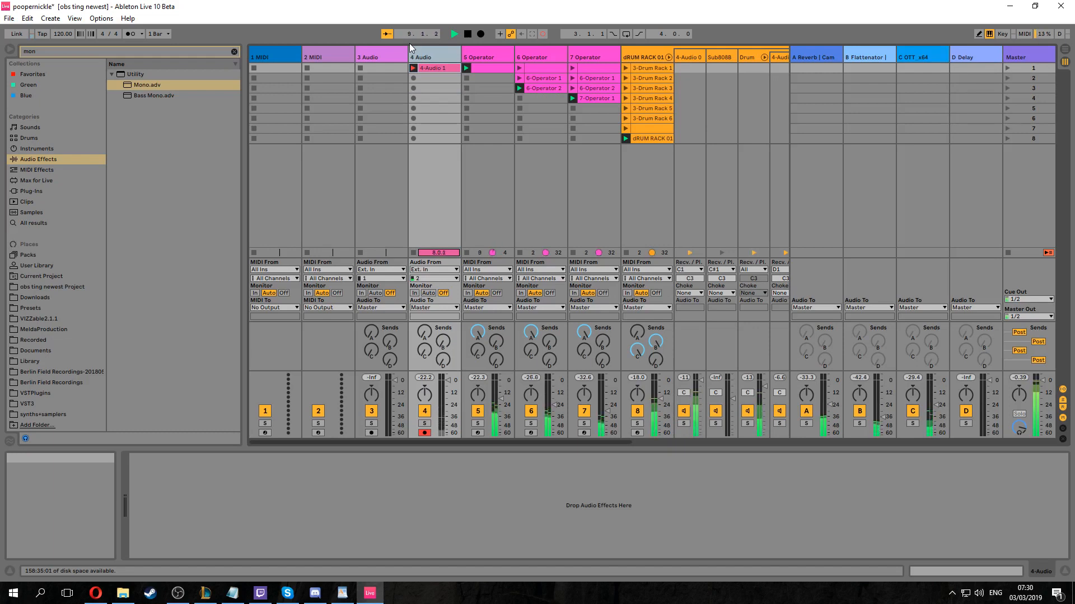
pyautogui.press('space')
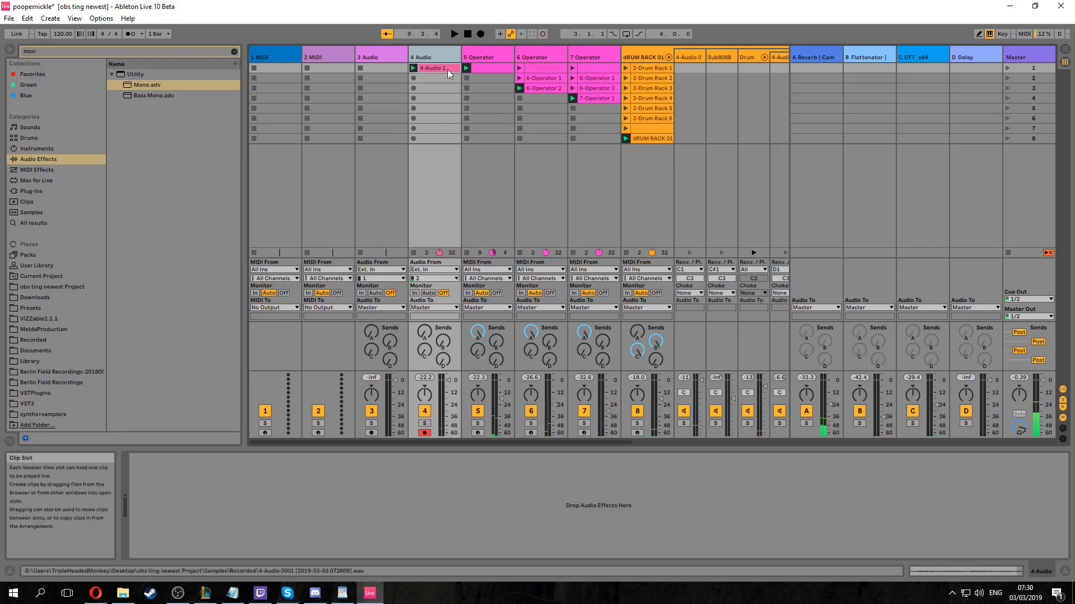
pyautogui.click(454, 34)
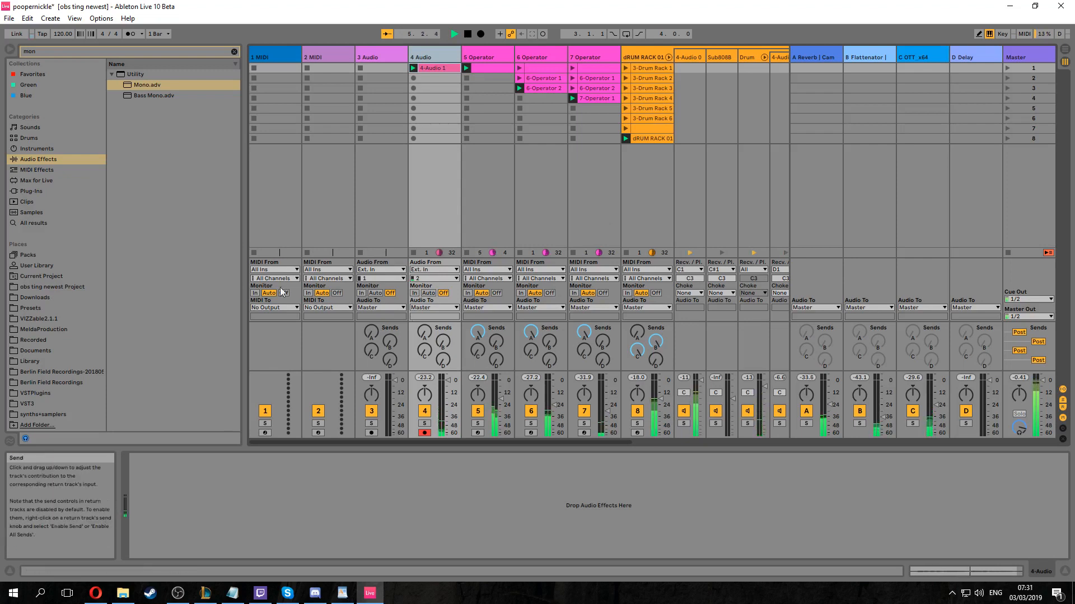
# Search the audio effects for "eq" and add EQ Eight to the 4 Audio track
pyautogui.click(133, 50)
pyautogui.write('eq')
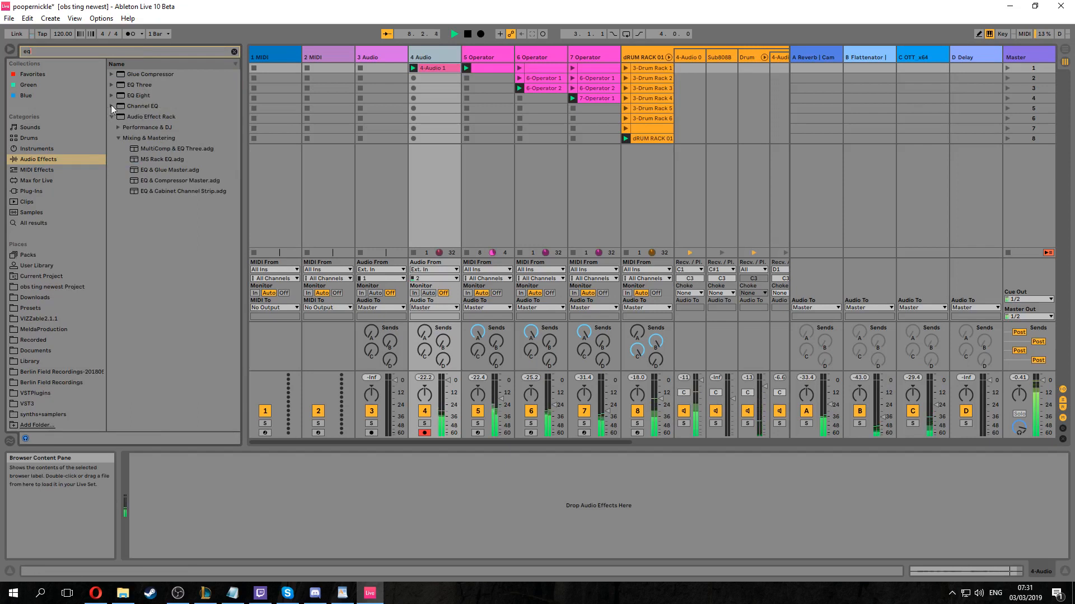
pyautogui.click(122, 96)
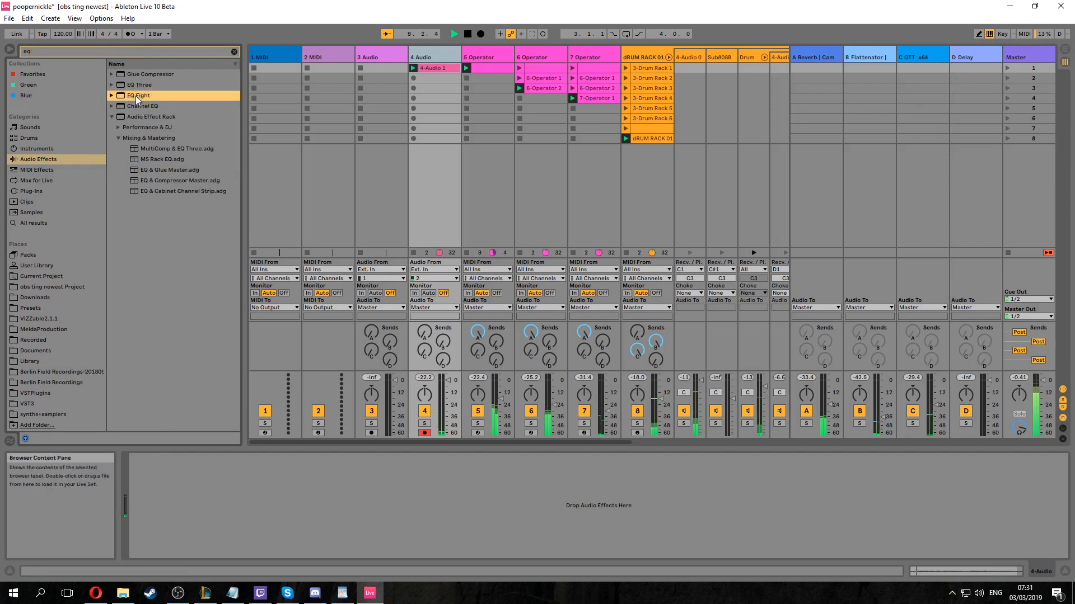
pyautogui.moveTo(422, 52); pyautogui.dragTo(420, 203)
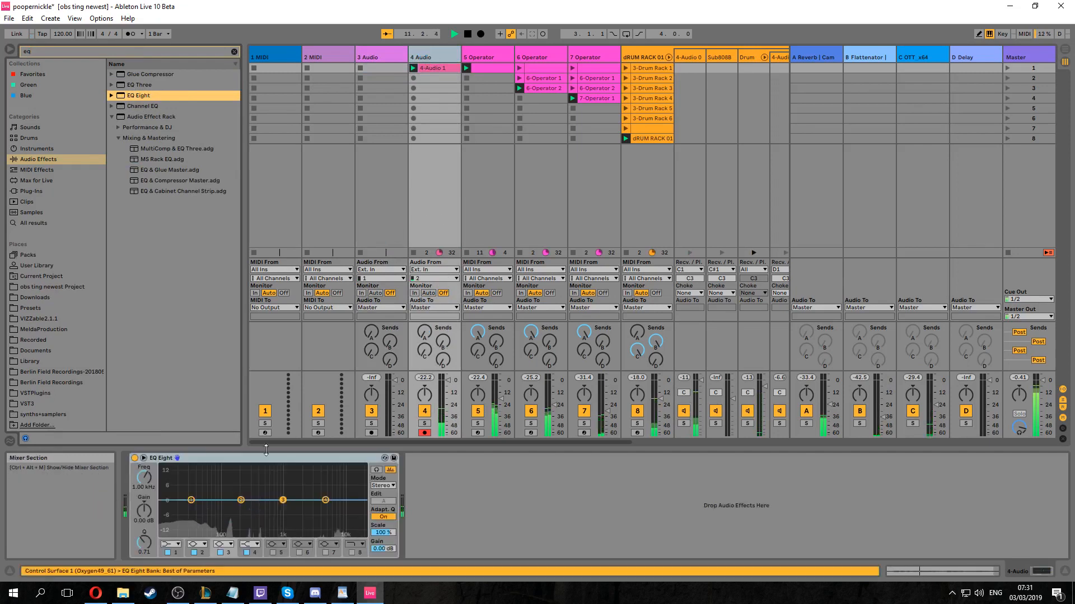
# Set EQ Eight's filter 1 to a low cut at 145 Hz with a Q of 0.39
pyautogui.click(191, 500)
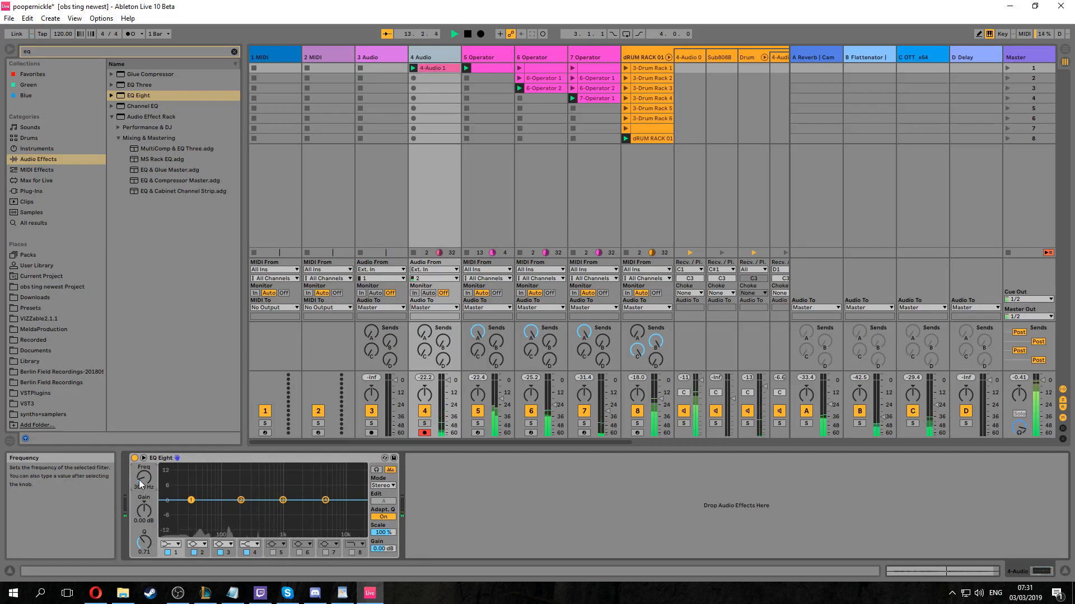
pyautogui.scroll(5, 139, 480)
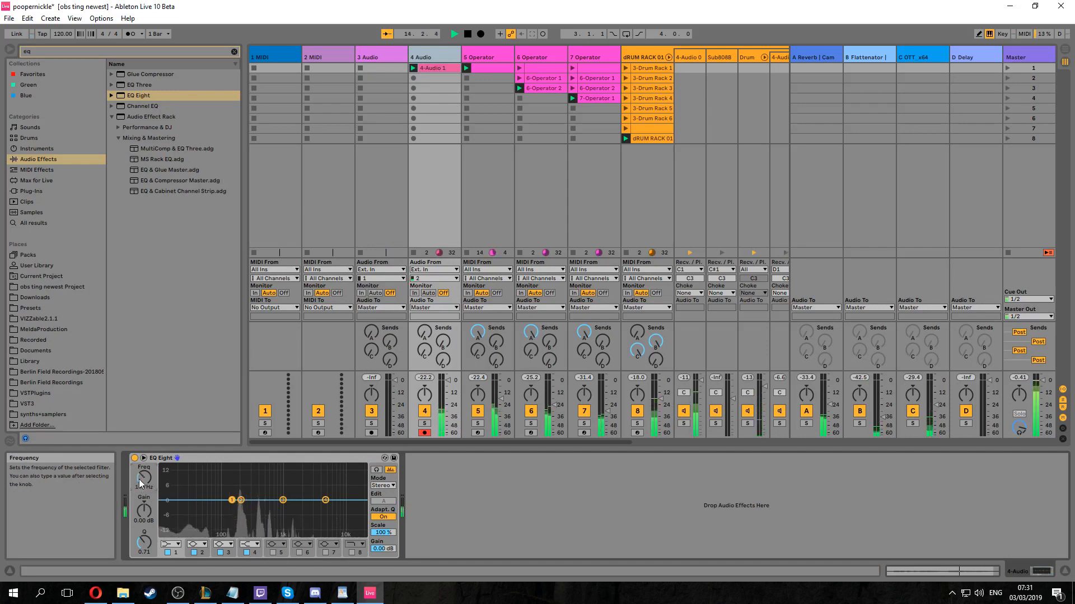
pyautogui.click(170, 544)
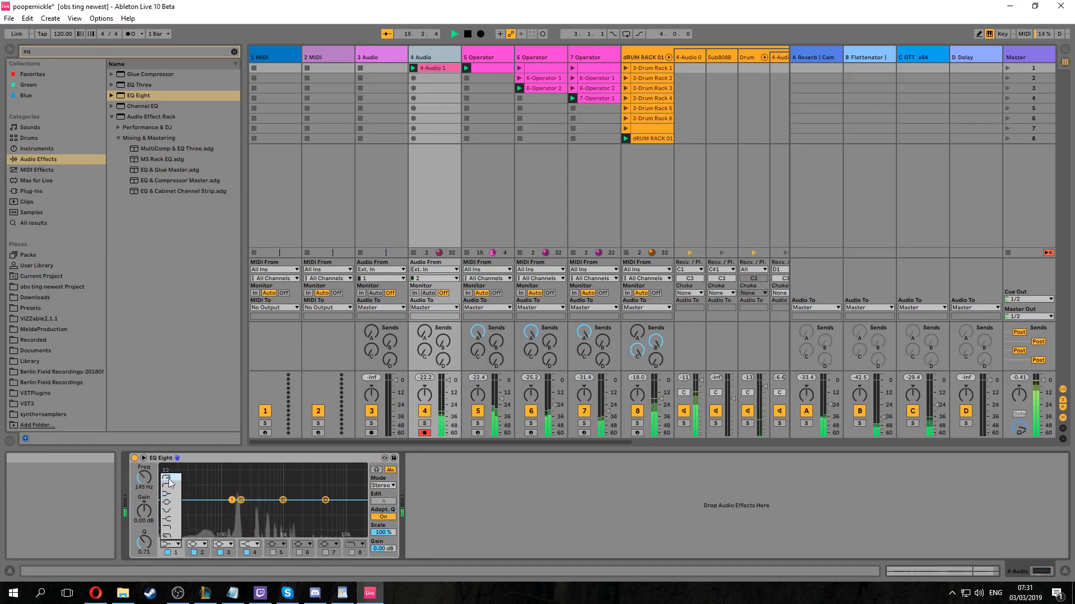
pyautogui.click(169, 480)
pyautogui.scroll(-8, 144, 542)
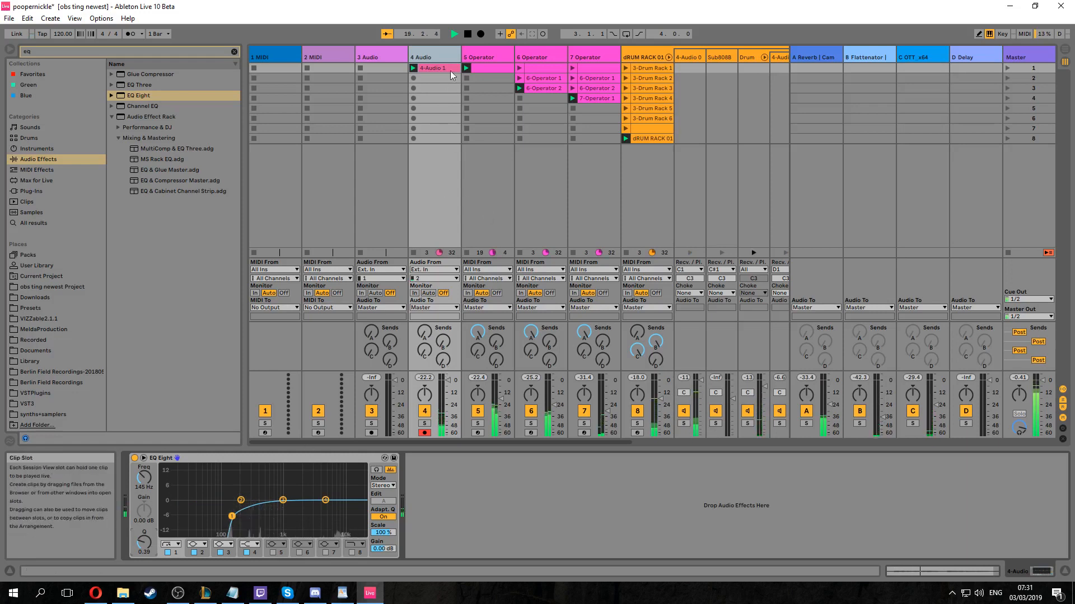
# Insert a new return track after D Delay and raise the 4 Audio track's send E to feed it
pyautogui.rightClick(945, 162)
pyautogui.click(959, 180)
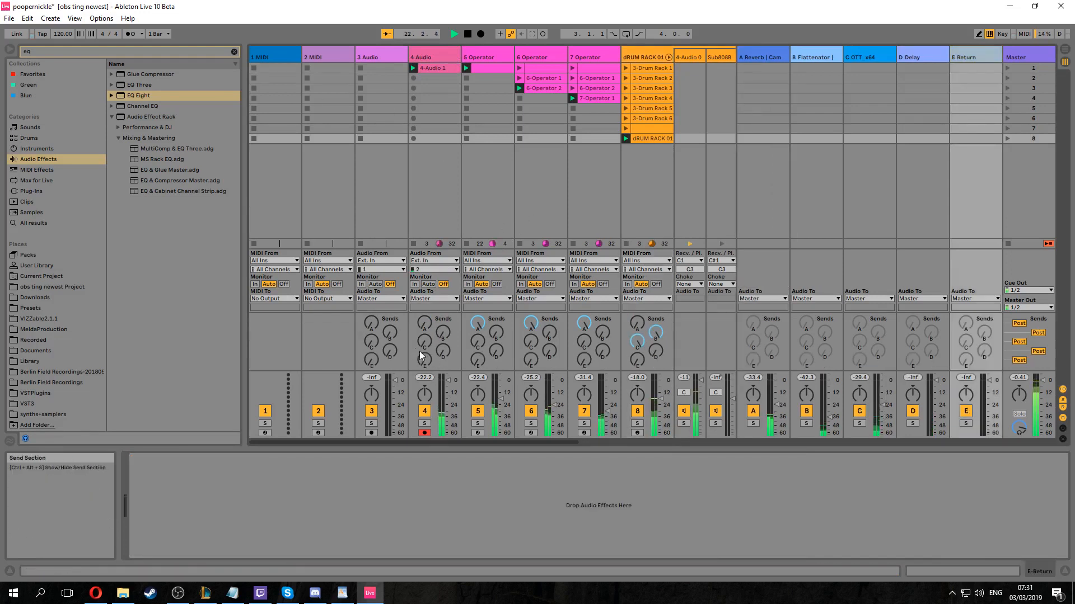
pyautogui.moveTo(421, 356); pyautogui.dragTo(421, 347)
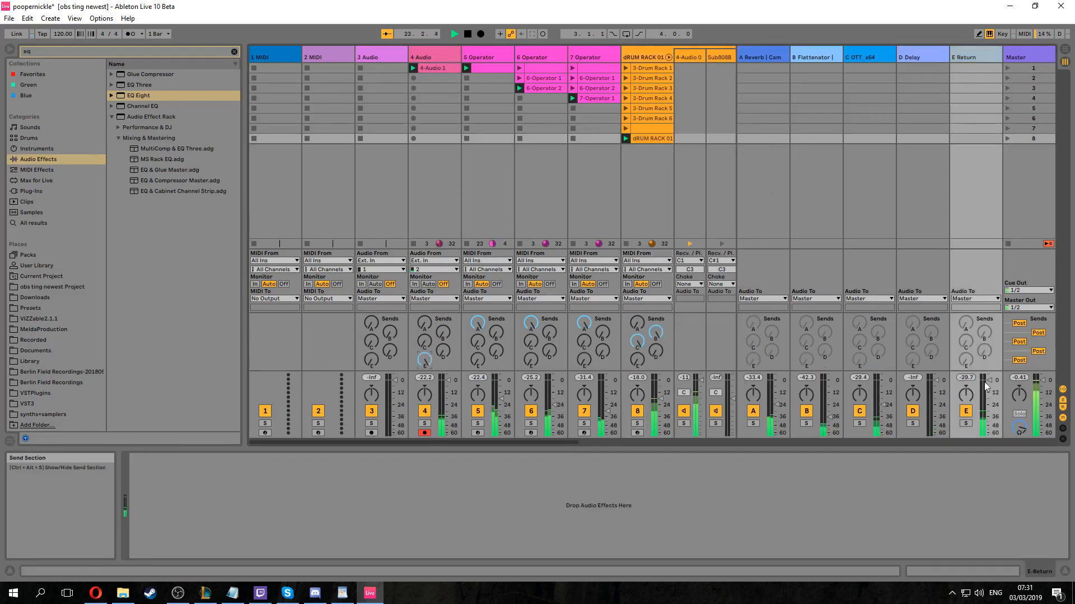
# Add the Flattenator compressor preset to return track E and lower that return's volume
pyautogui.moveTo(989, 382); pyautogui.dragTo(989, 412)
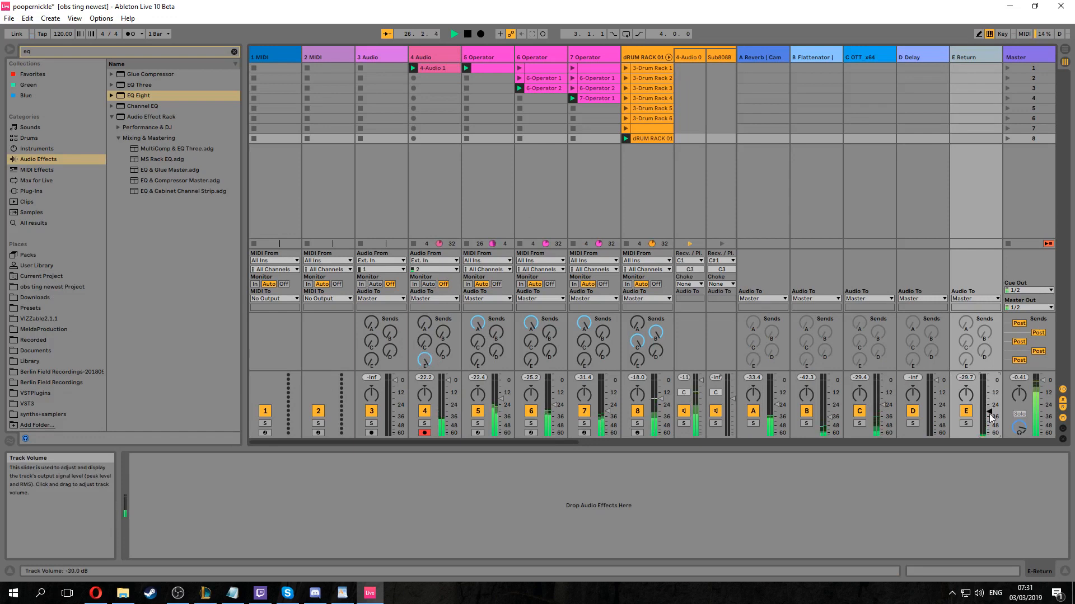
pyautogui.click(148, 51)
pyautogui.write('flatr')
pyautogui.press('BackSpace')
pyautogui.moveTo(150, 95); pyautogui.dragTo(968, 56)
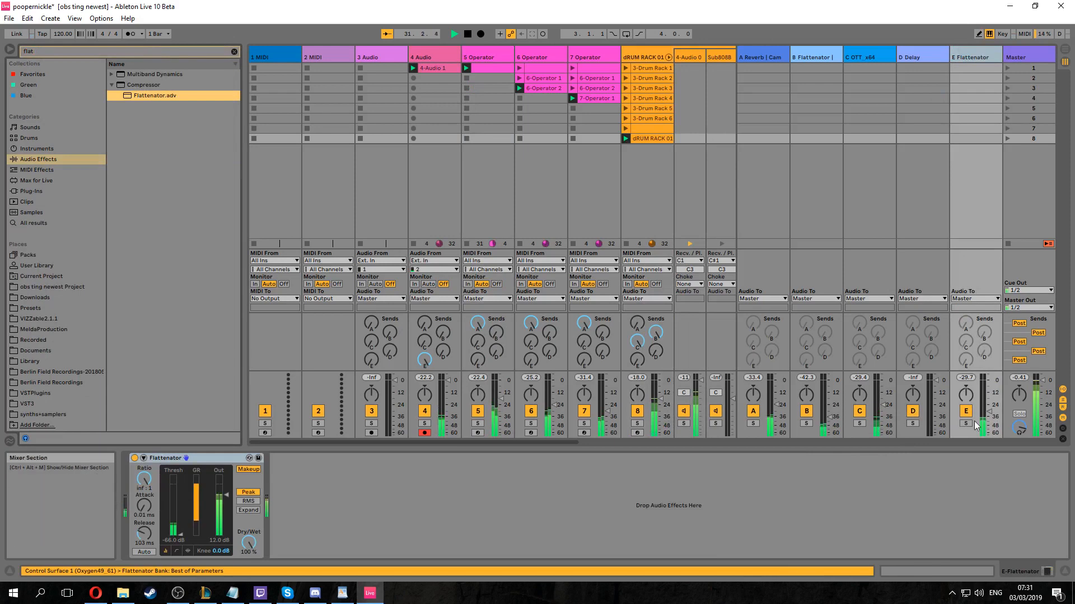
pyautogui.moveTo(989, 415); pyautogui.dragTo(988, 407)
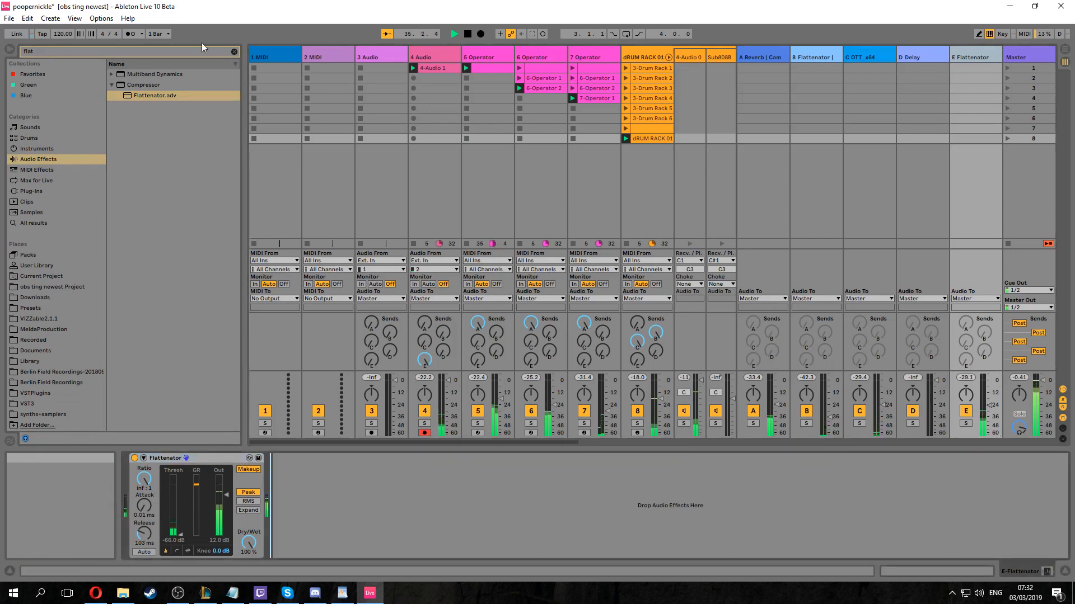
# Search the plug-ins for "waves", add Sibilance Mono after Flattenator on return track E, and close its plug-in window
pyautogui.click(234, 51)
pyautogui.write('waves')
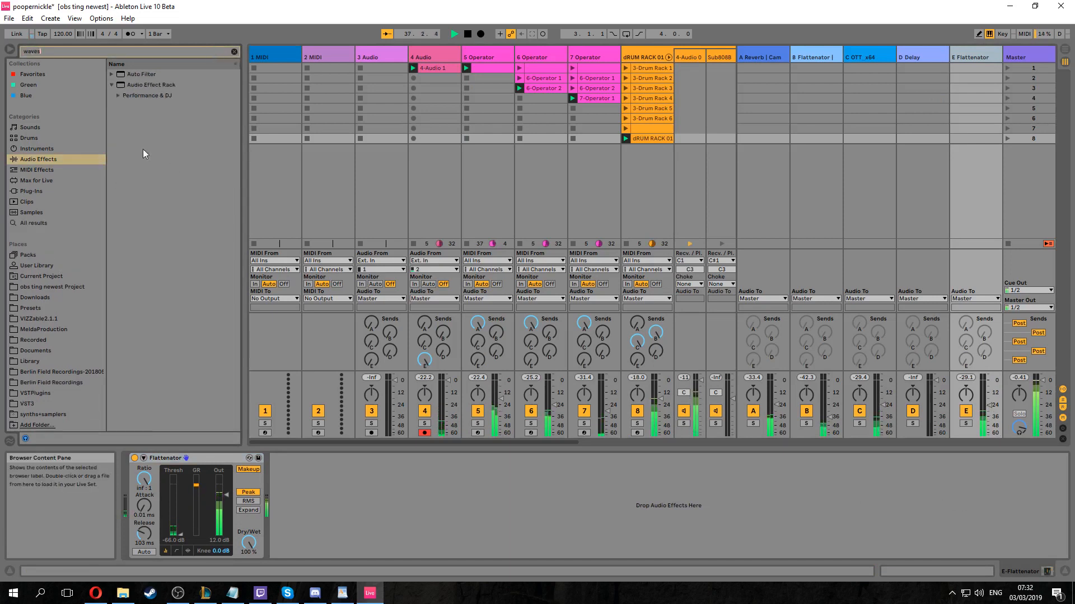
pyautogui.click(36, 193)
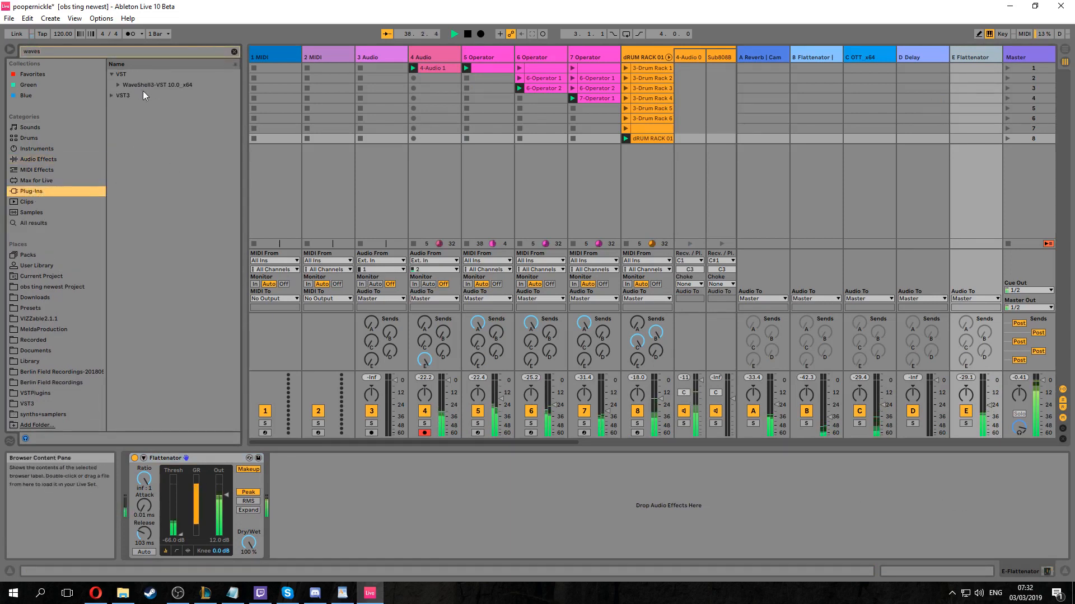
pyautogui.click(121, 86)
pyautogui.moveTo(146, 97); pyautogui.dragTo(970, 57)
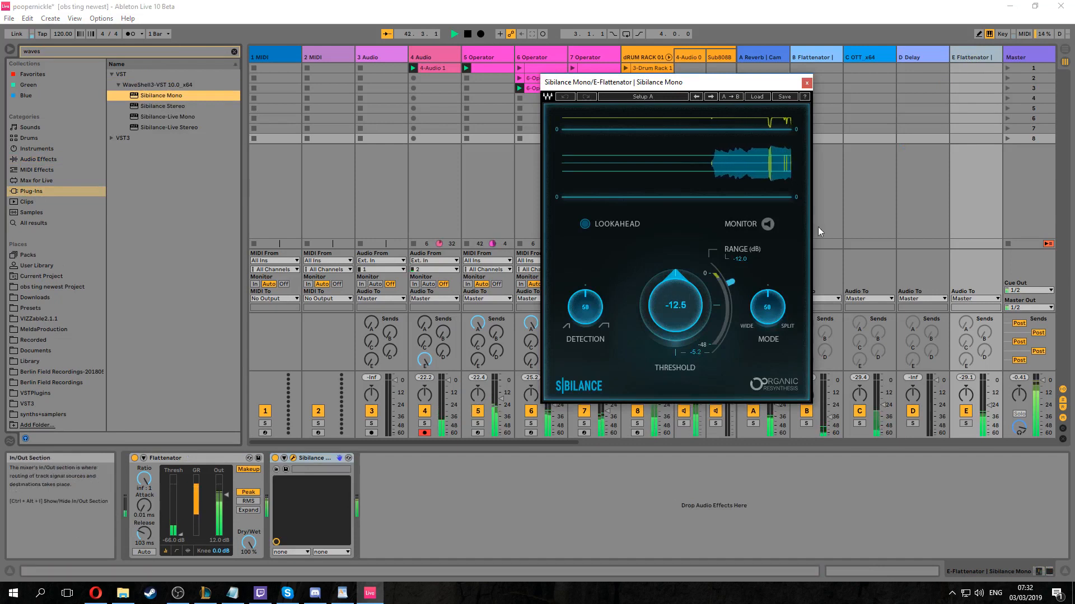
pyautogui.click(807, 83)
pyautogui.click(644, 474)
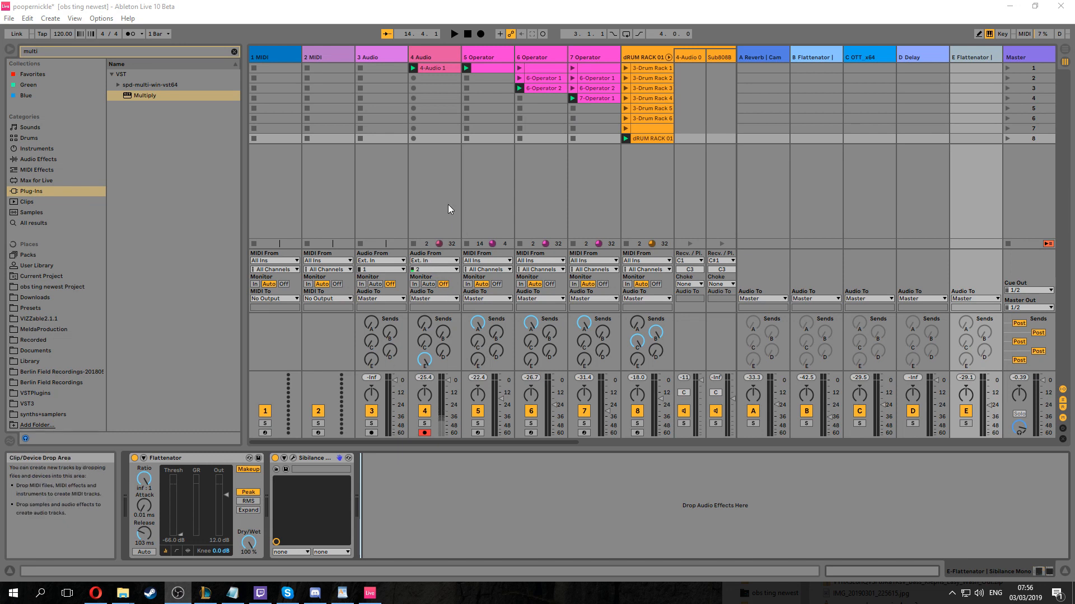
# Place the recorded 4-Audio 1 clip at the start of its track in the Arrangement and switch that track back to arrangement playback
pyautogui.click(435, 71)
pyautogui.press('Tab')
pyautogui.moveTo(432, 69); pyautogui.dragTo(250, 247)
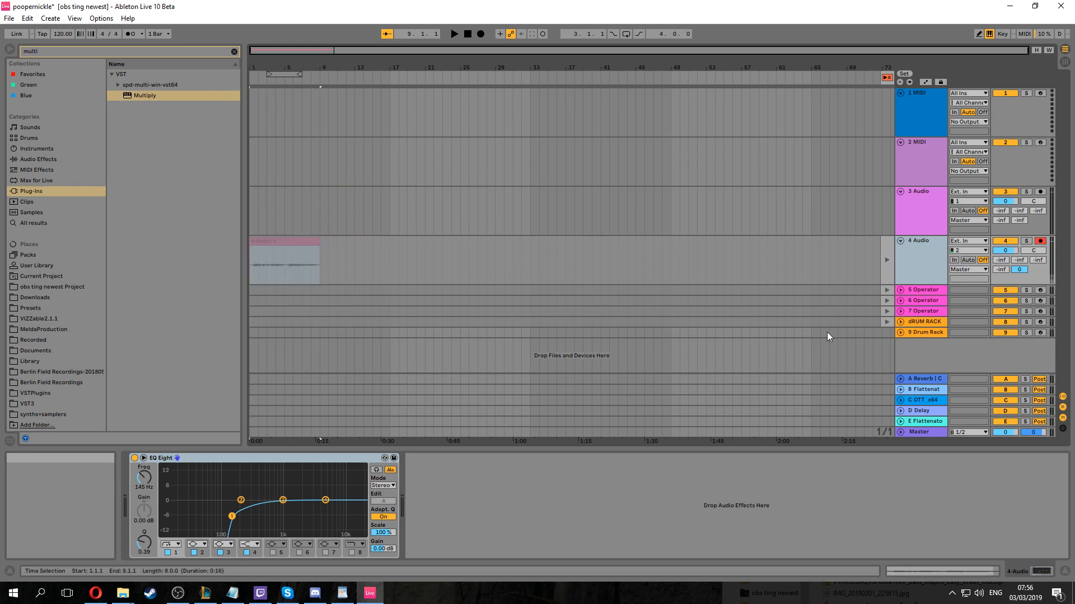
pyautogui.click(877, 260)
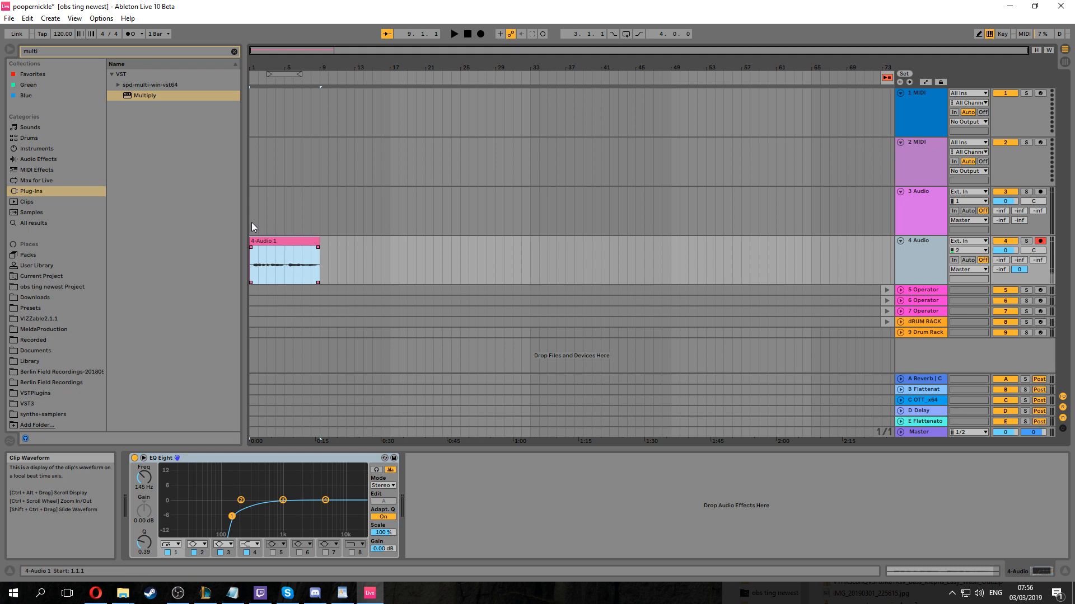
# Select the quiet section of the 4-Audio 1 clip from 4.4.2 to 5.3.1 and deactivate it
pyautogui.scroll(5, 294, 289)
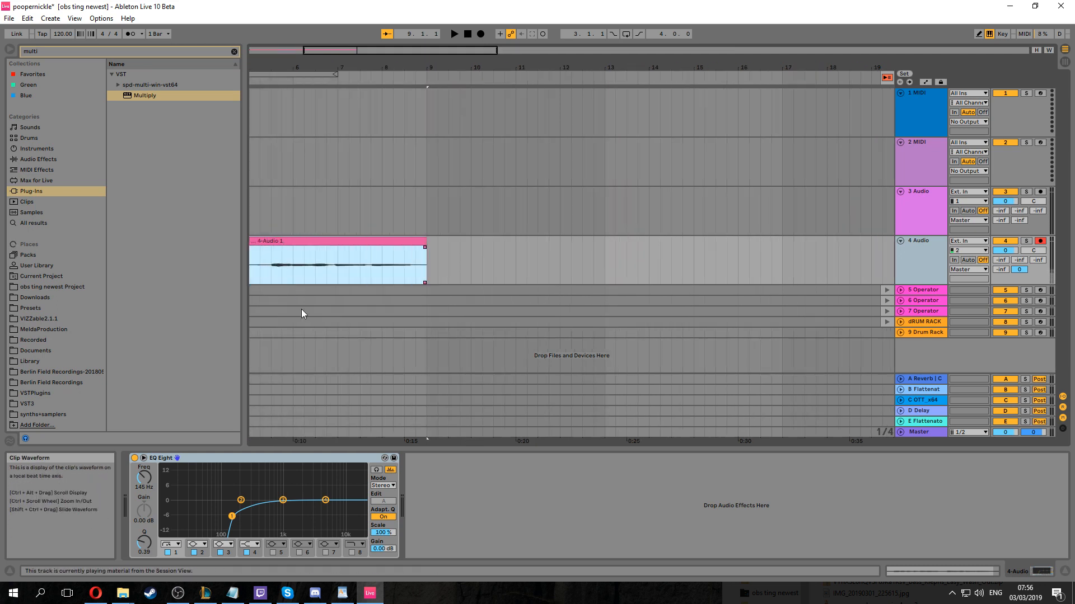
pyautogui.scroll(3, 292, 438)
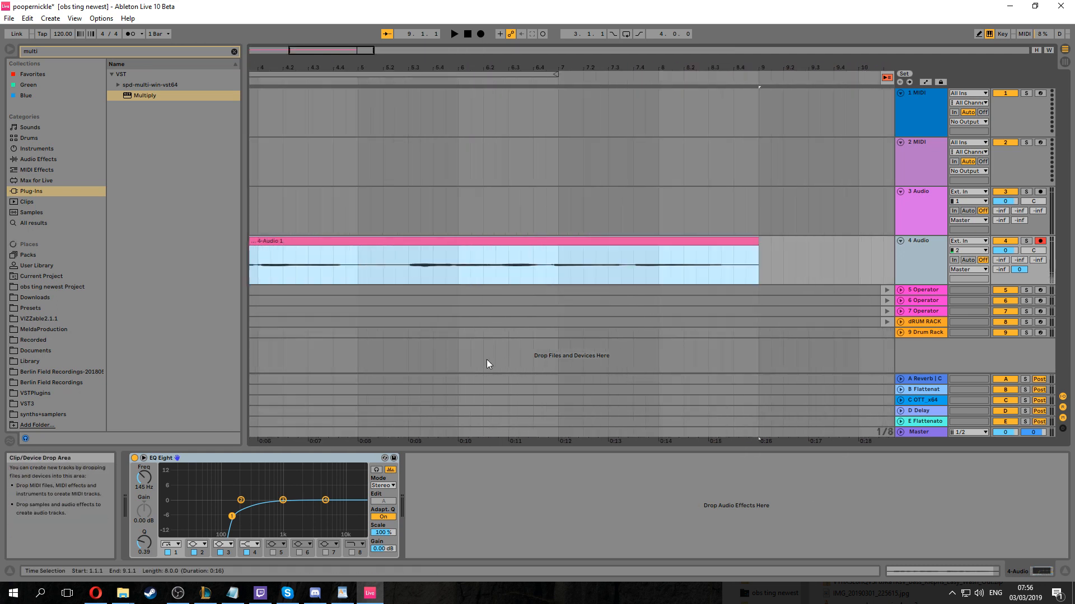
pyautogui.moveTo(347, 277); pyautogui.dragTo(398, 280)
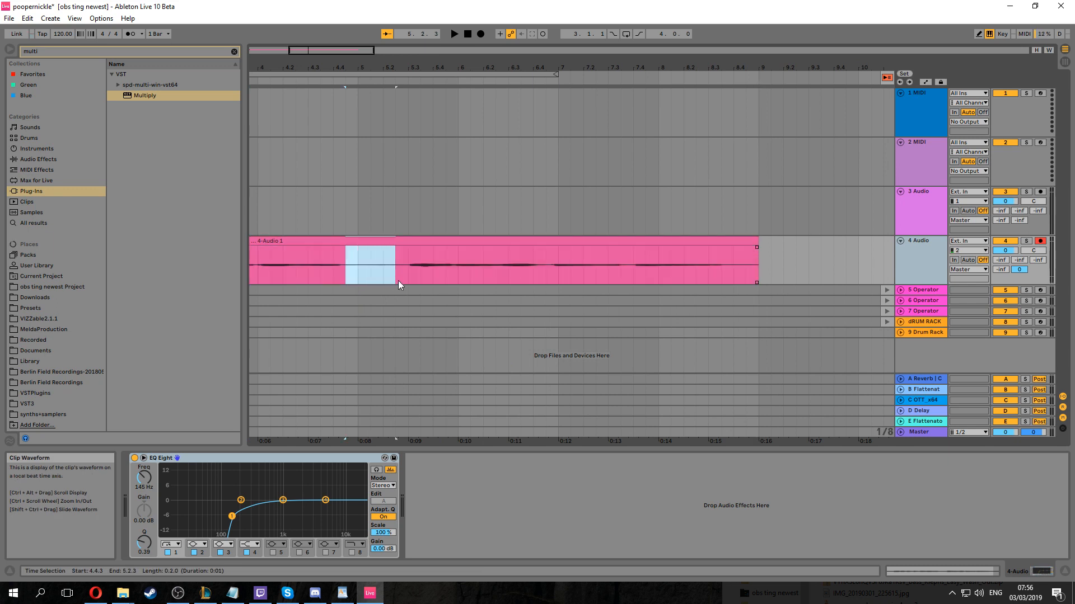
pyautogui.scroll(3, 358, 280)
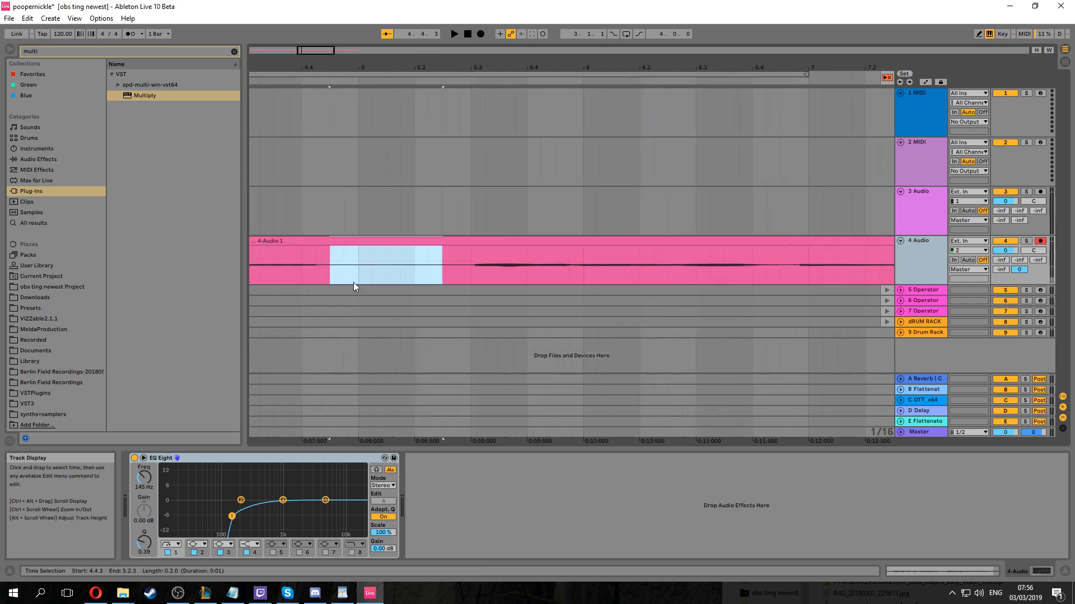
pyautogui.scroll(3, 329, 278)
pyautogui.moveTo(314, 277); pyautogui.dragTo(626, 287)
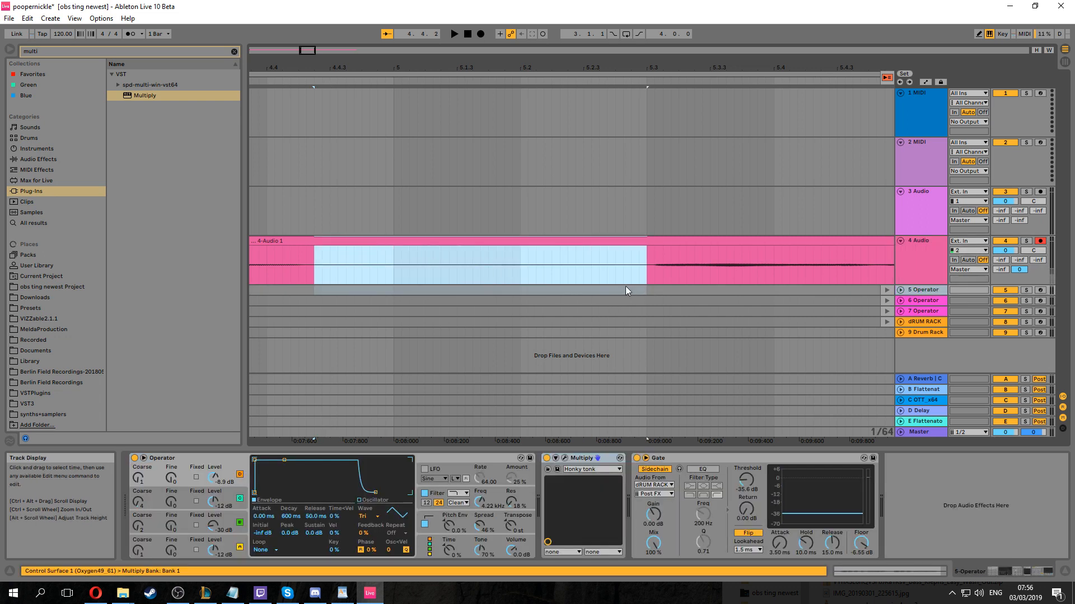
pyautogui.press('0')
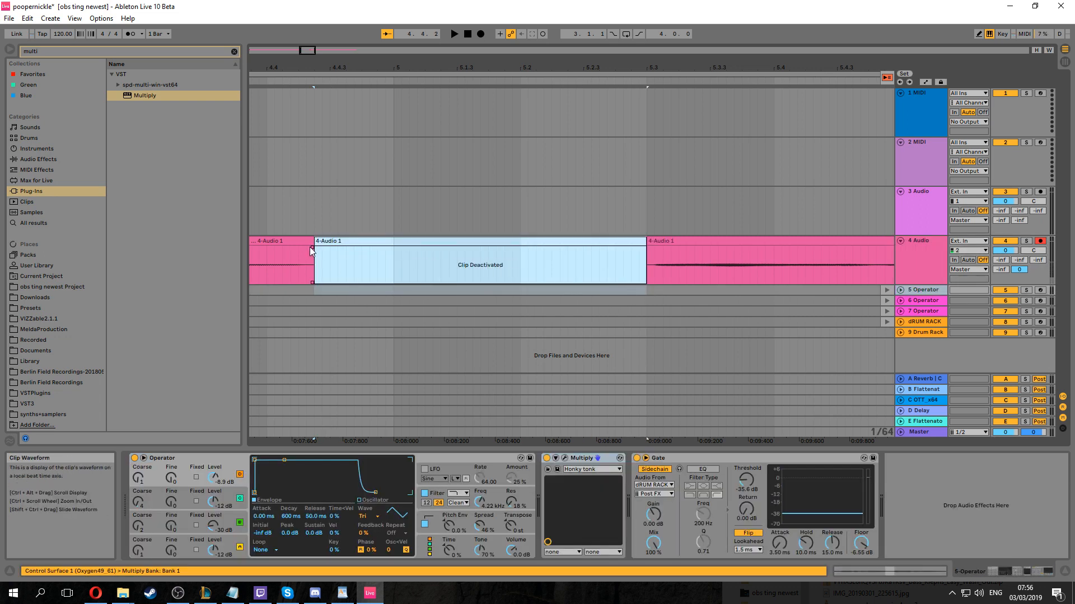
# Add short fades to the clips on both sides of the quiet section and delete the section between them
pyautogui.moveTo(312, 247); pyautogui.dragTo(296, 248)
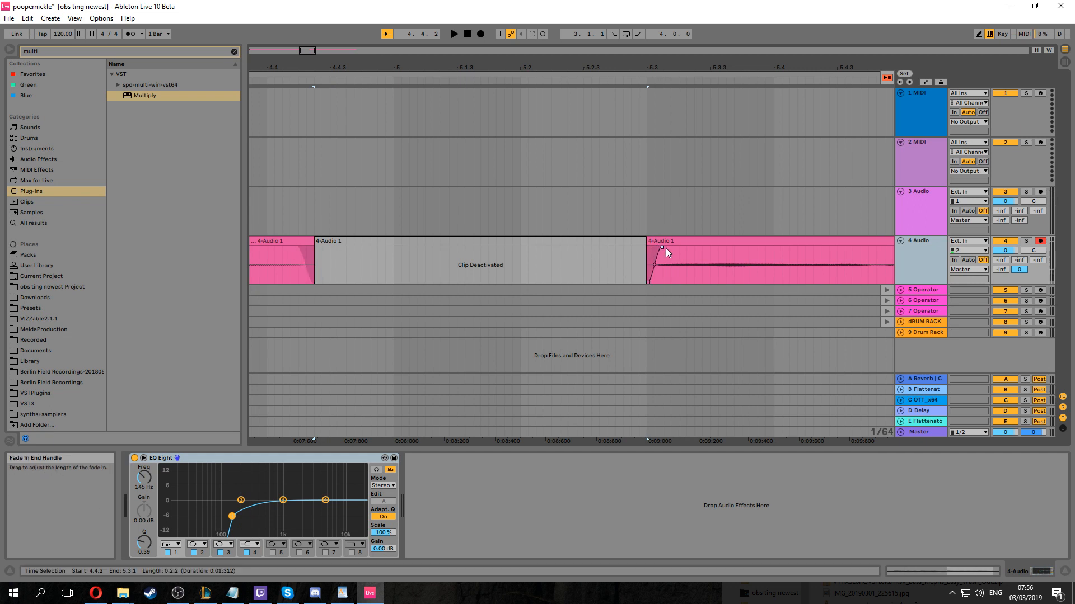
pyautogui.click(554, 240)
pyautogui.press('0')
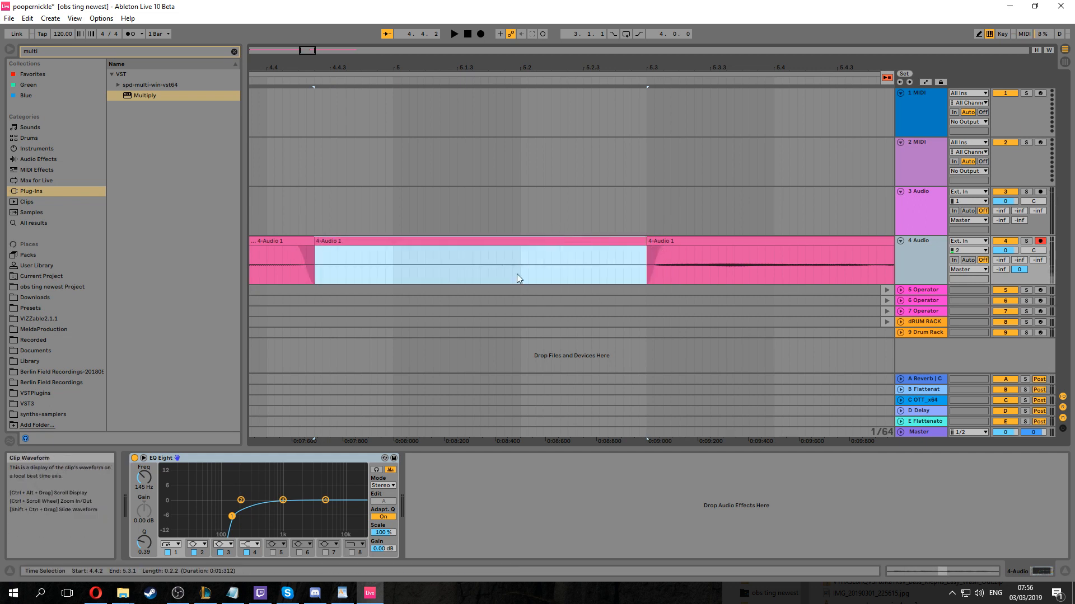
pyautogui.press('0')
pyautogui.press('Delete')
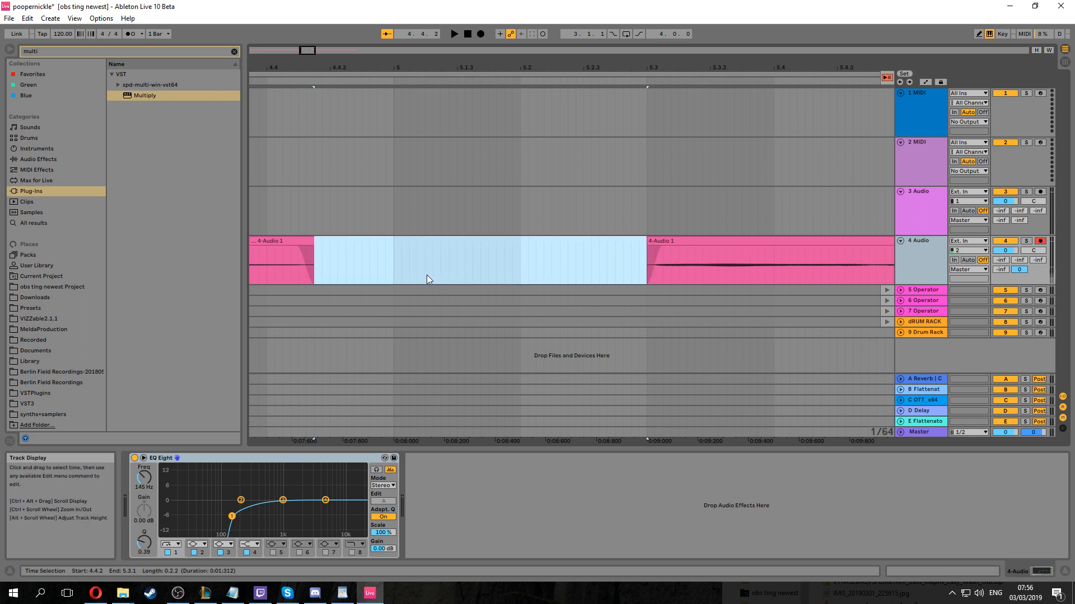
# Deactivate the quiet section of the 4-Audio 1 clip from 3.2.1 to 3.2.4 and add short fades to the clips on both sides
pyautogui.scroll(-3, 440, 283)
pyautogui.scroll(-3, 422, 273)
pyautogui.scroll(-2, 333, 254)
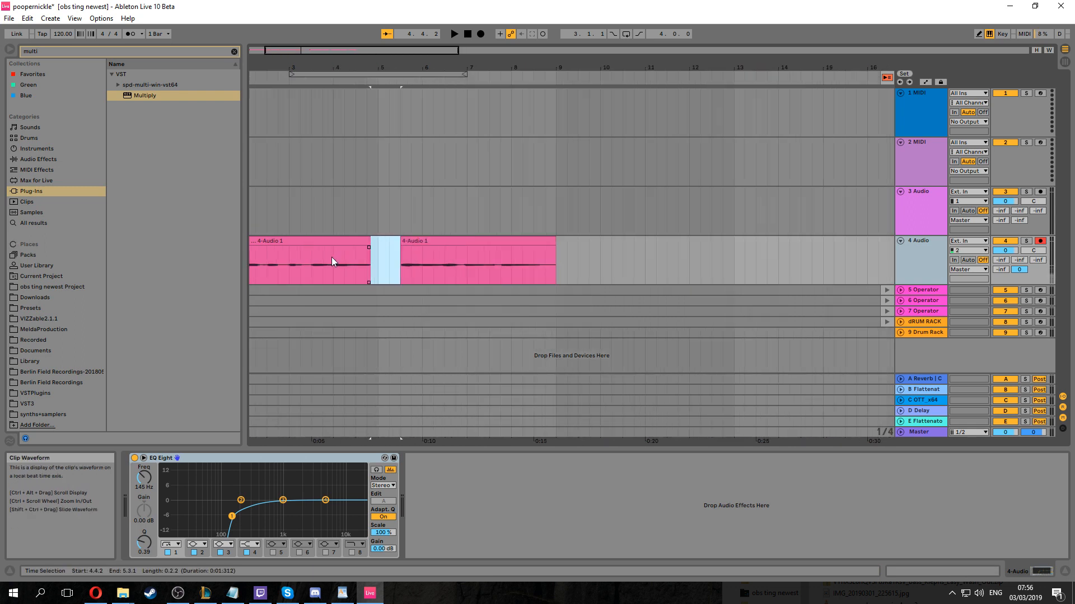
pyautogui.click(312, 275)
pyautogui.scroll(5, 311, 274)
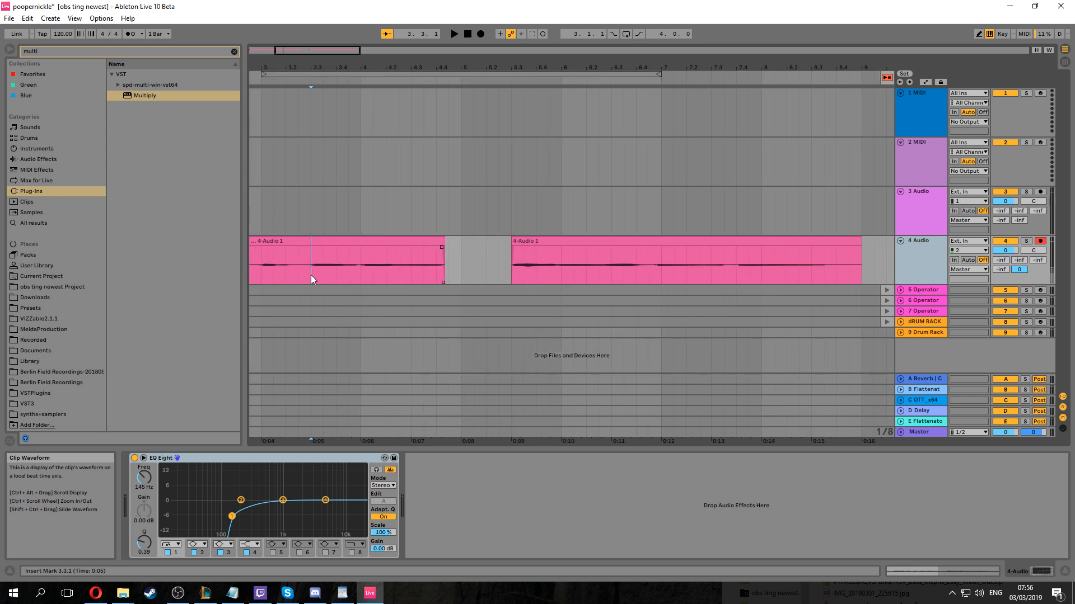
pyautogui.moveTo(319, 441); pyautogui.dragTo(521, 455)
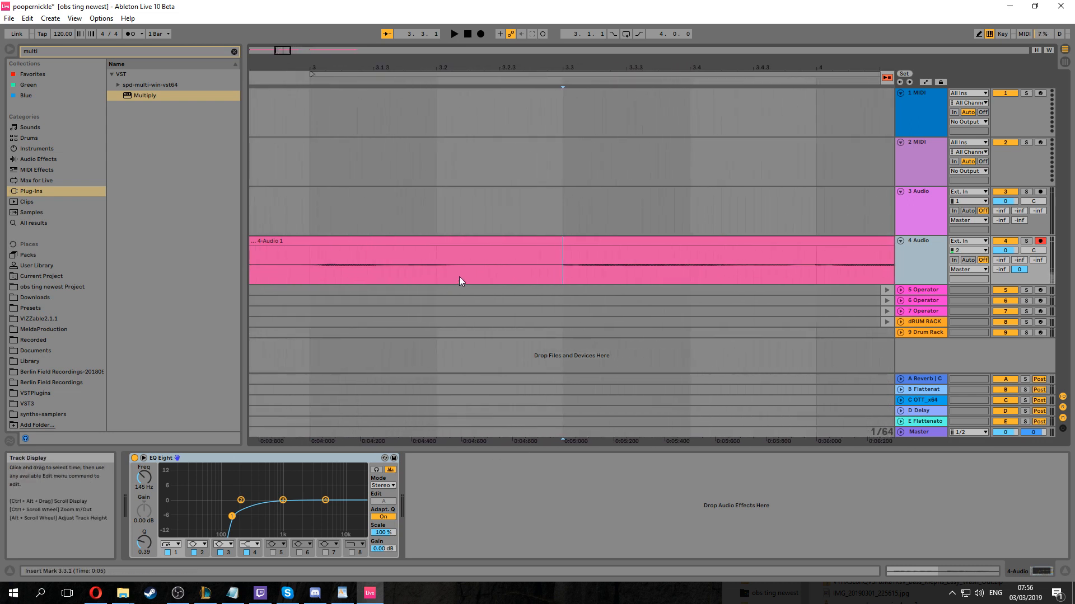
pyautogui.click(428, 277)
pyautogui.press('space')
pyautogui.click(418, 274)
pyautogui.press('space')
pyautogui.moveTo(450, 277); pyautogui.dragTo(557, 278)
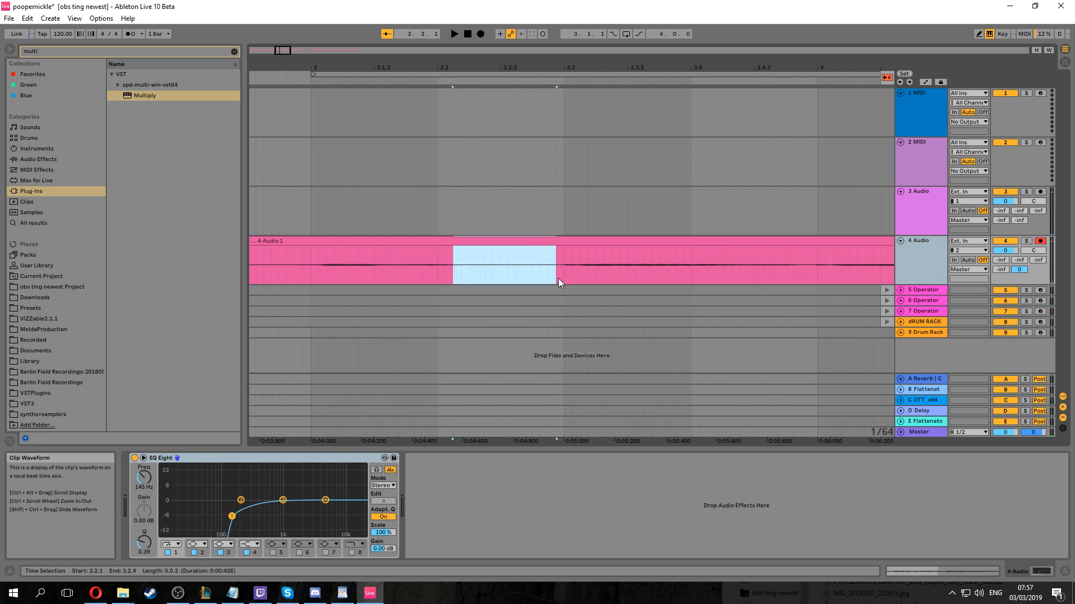
pyautogui.press('0')
pyautogui.moveTo(452, 248); pyautogui.dragTo(447, 248)
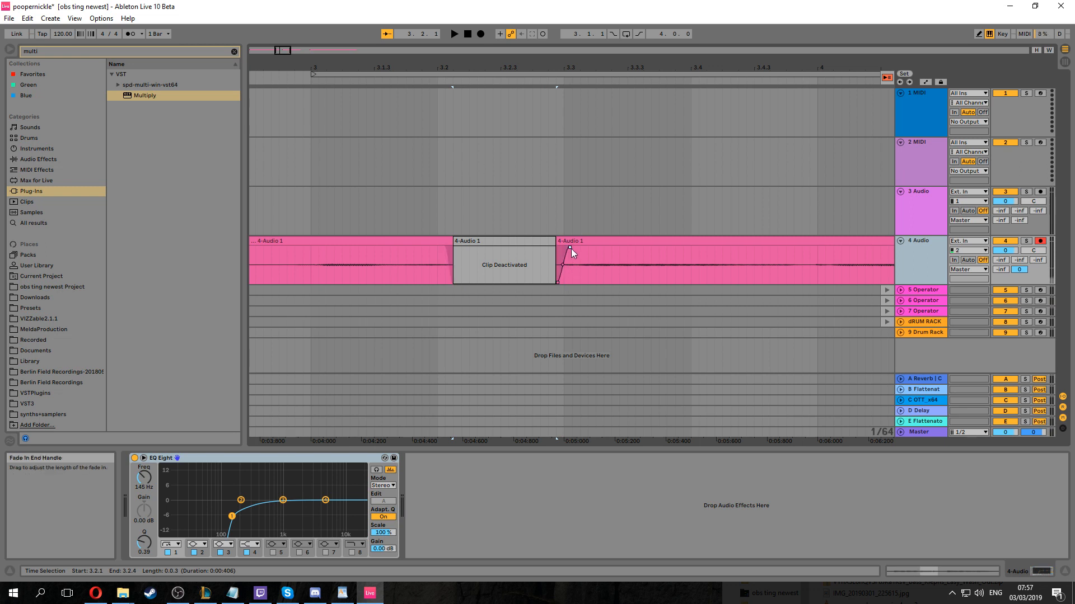
pyautogui.moveTo(557, 280); pyautogui.dragTo(559, 280)
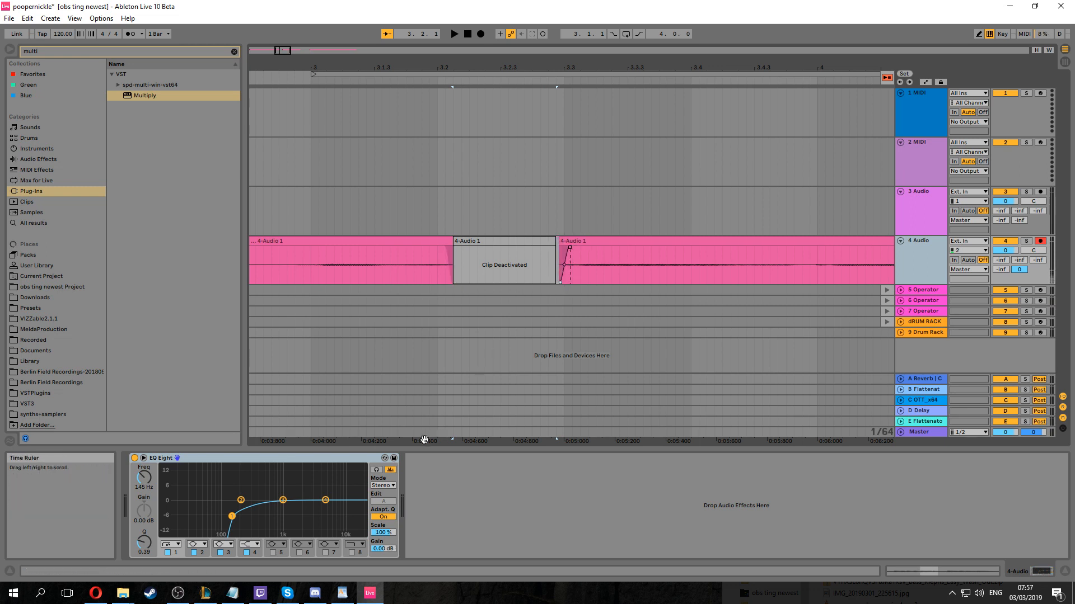
# Split the 4-Audio 1 clip at 2.4.4 and trim the earlier part back to about 2.4.2, with short fades around the gap
pyautogui.hscroll(-5, 559, 336)
pyautogui.click(556, 277)
pyautogui.rightClick(556, 277)
pyautogui.click(565, 317)
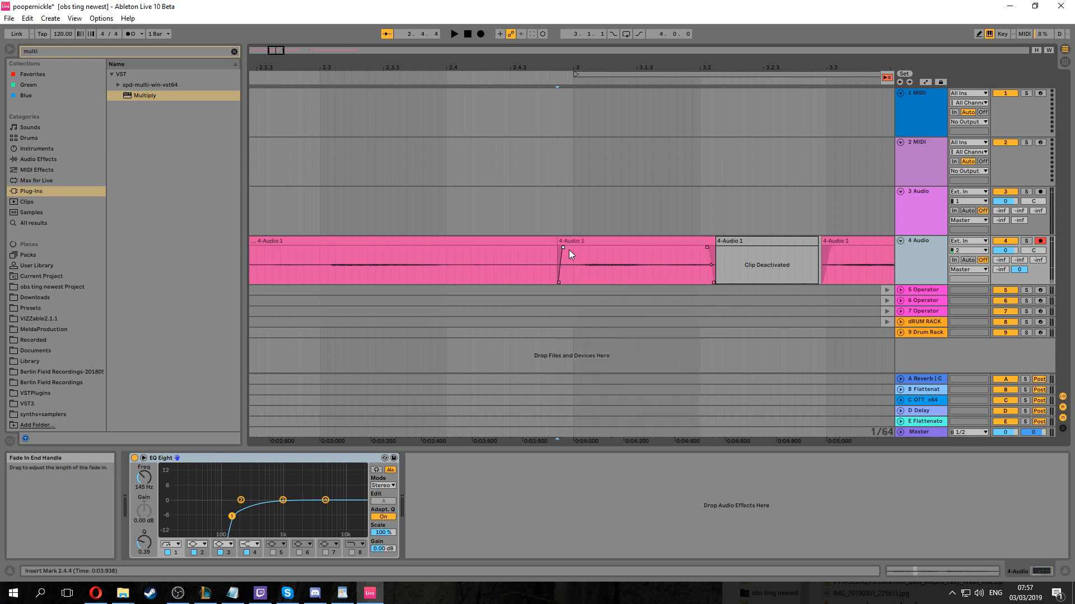
pyautogui.moveTo(555, 244); pyautogui.dragTo(487, 245)
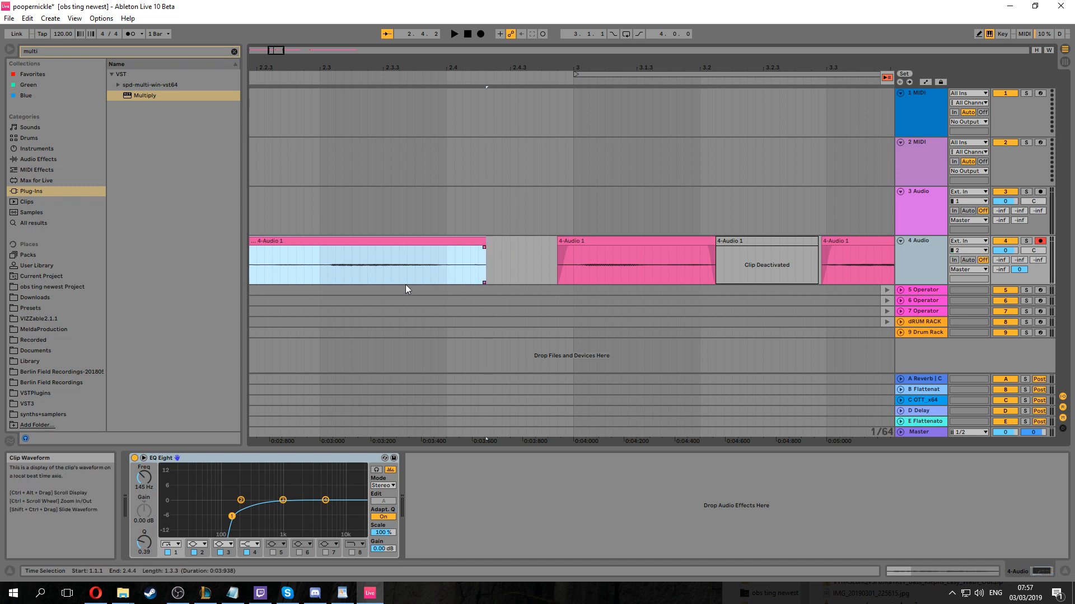
pyautogui.click(322, 268)
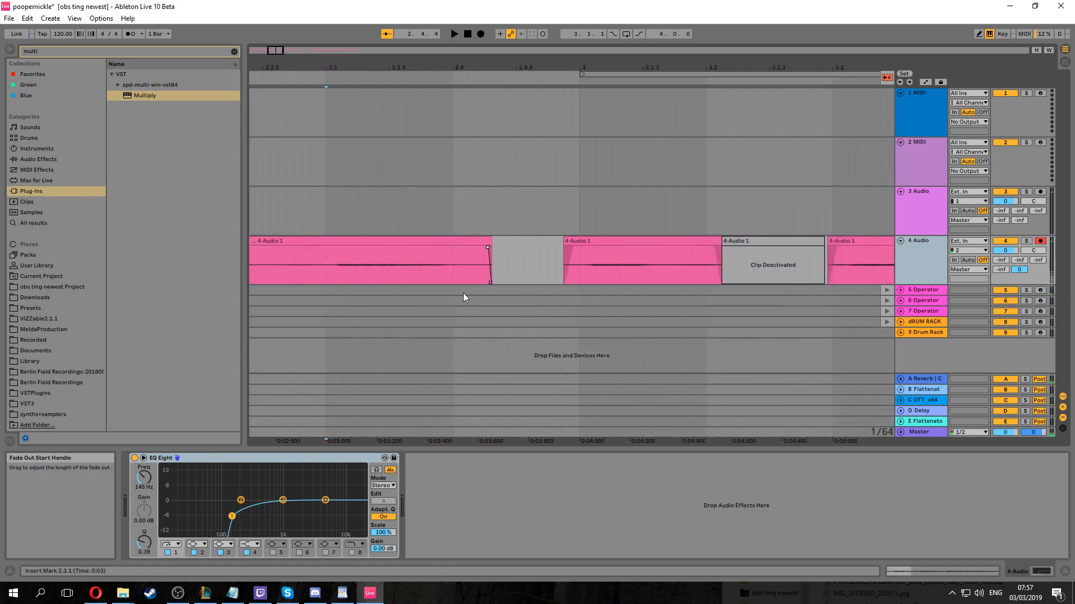
# Audition the earlier part of the 4-Audio 1 clip around bar 2 to check for further quiet gaps
pyautogui.moveTo(346, 437); pyautogui.dragTo(570, 451)
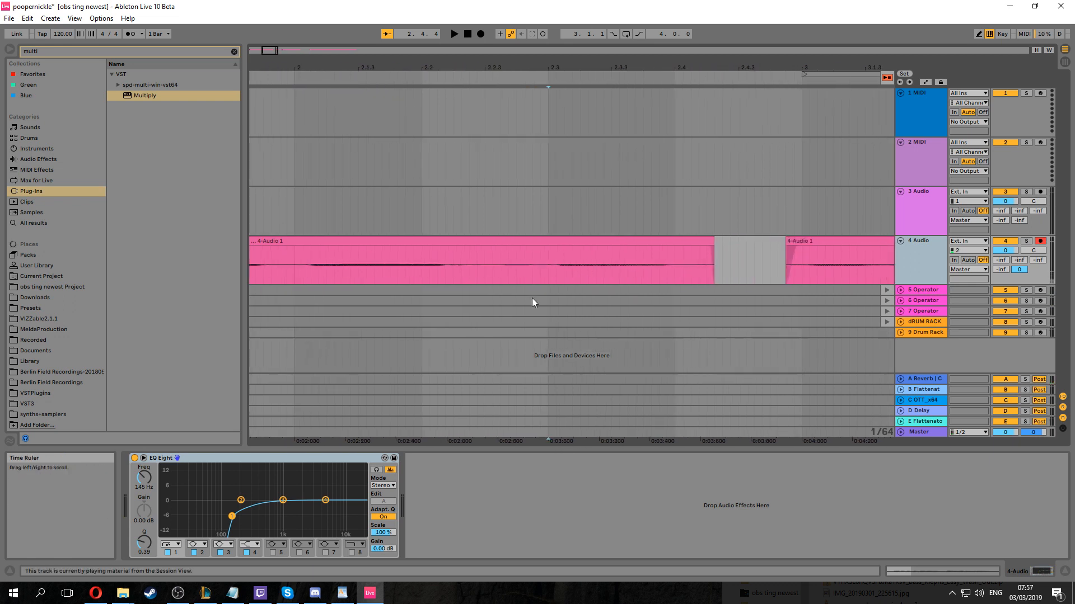
pyautogui.press('space')
pyautogui.click(434, 277)
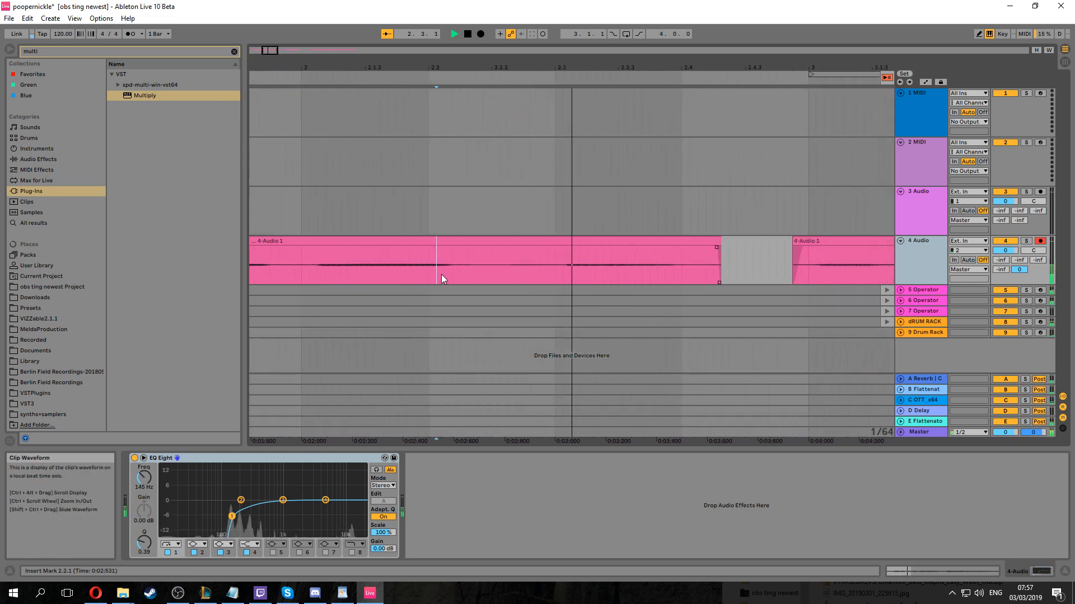
pyautogui.press('space')
pyautogui.click(276, 270)
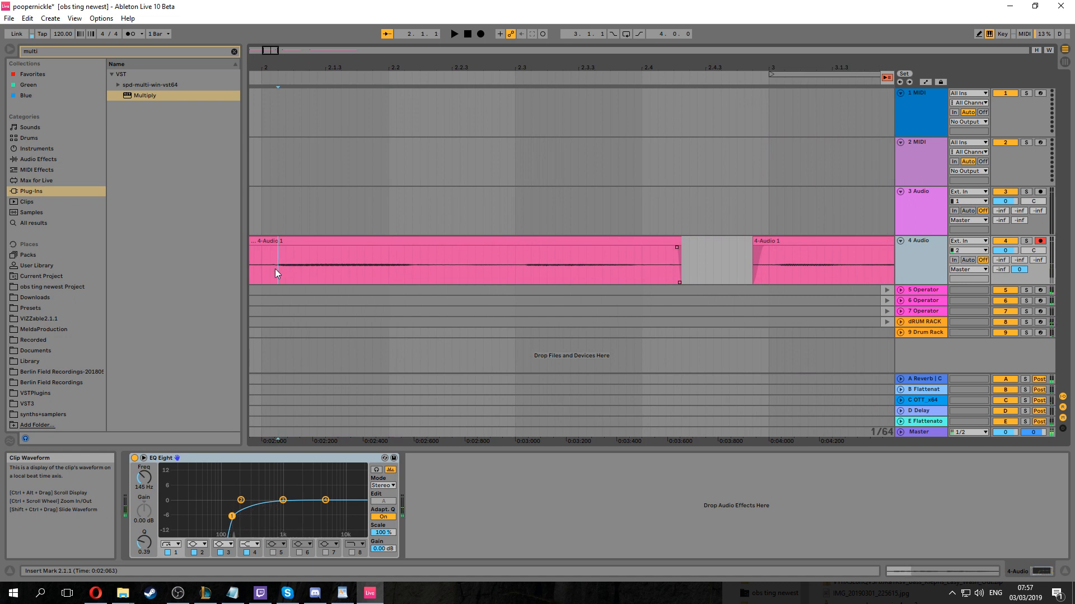
pyautogui.press('space')
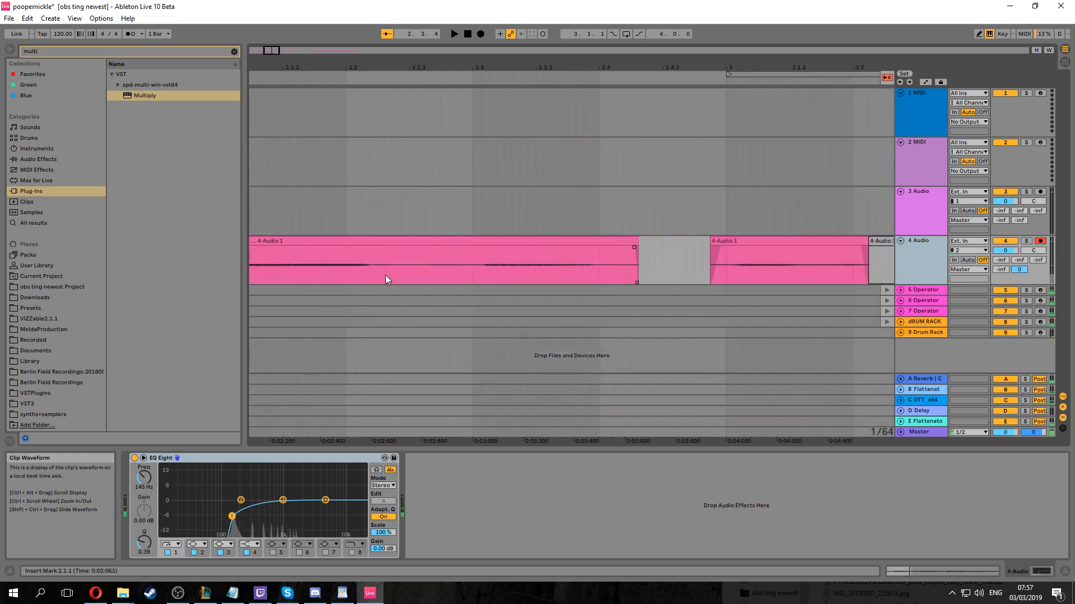
pyautogui.press('space')
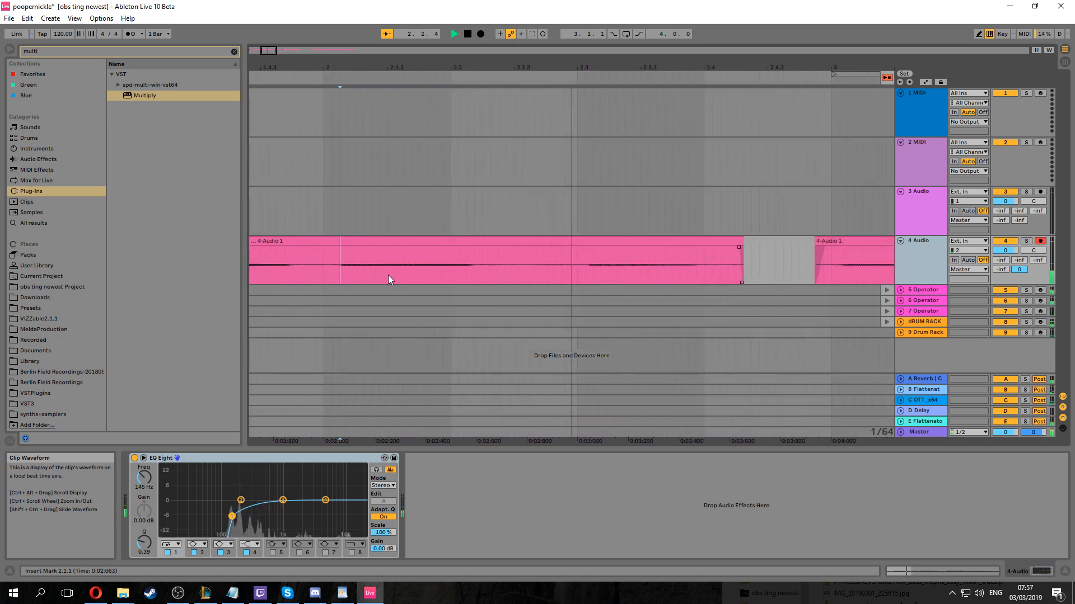
pyautogui.press('space')
pyautogui.moveTo(368, 435); pyautogui.dragTo(669, 422)
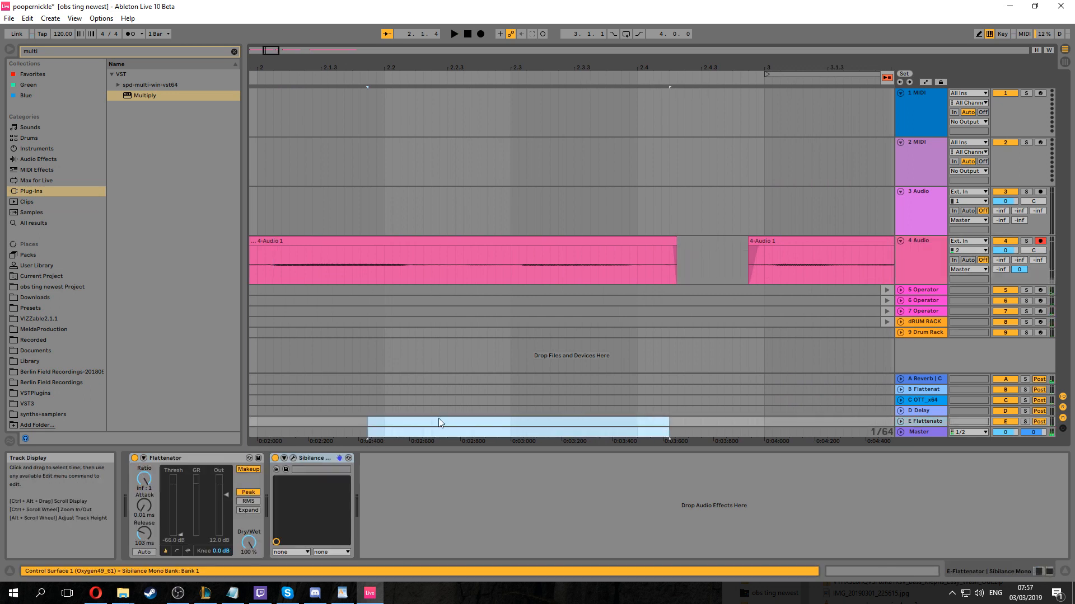
pyautogui.click(384, 333)
pyautogui.click(382, 436)
pyautogui.moveTo(383, 441); pyautogui.dragTo(818, 447)
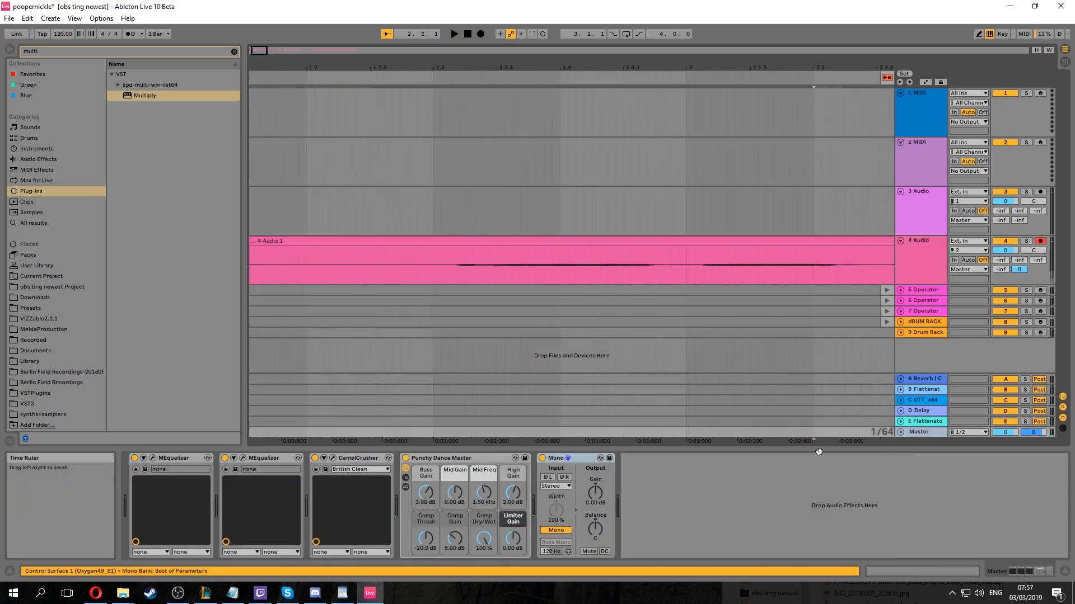
pyautogui.click(670, 274)
pyautogui.hscroll(3, 664, 274)
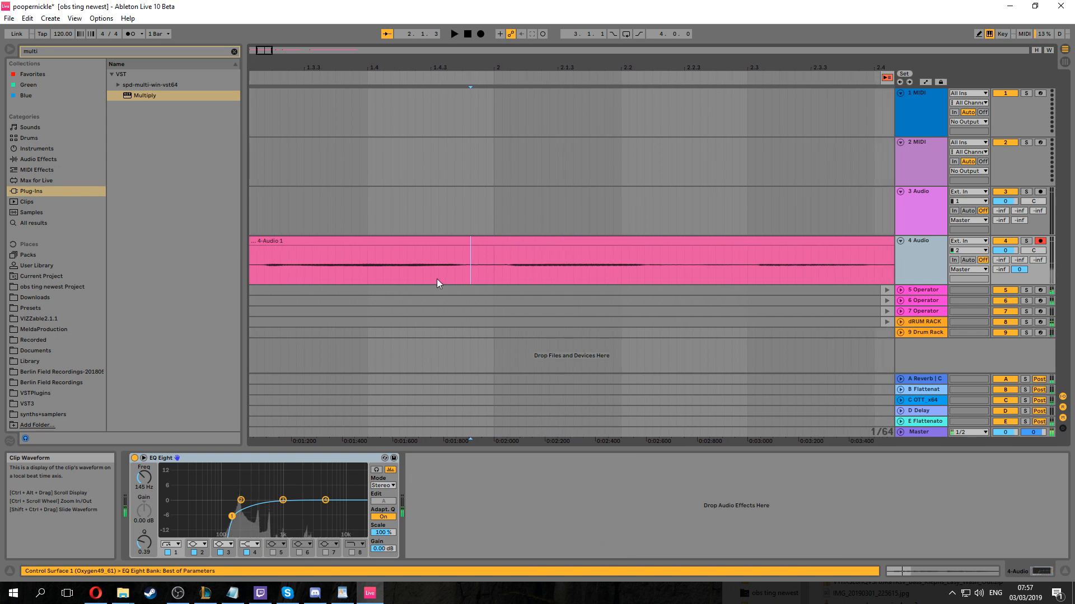
# Trim the silent start of the first 4-Audio 1 clip to just after 1.3.1 and give it a short fade-in
pyautogui.click(256, 263)
pyautogui.press('space')
pyautogui.press('space')
pyautogui.press('space')
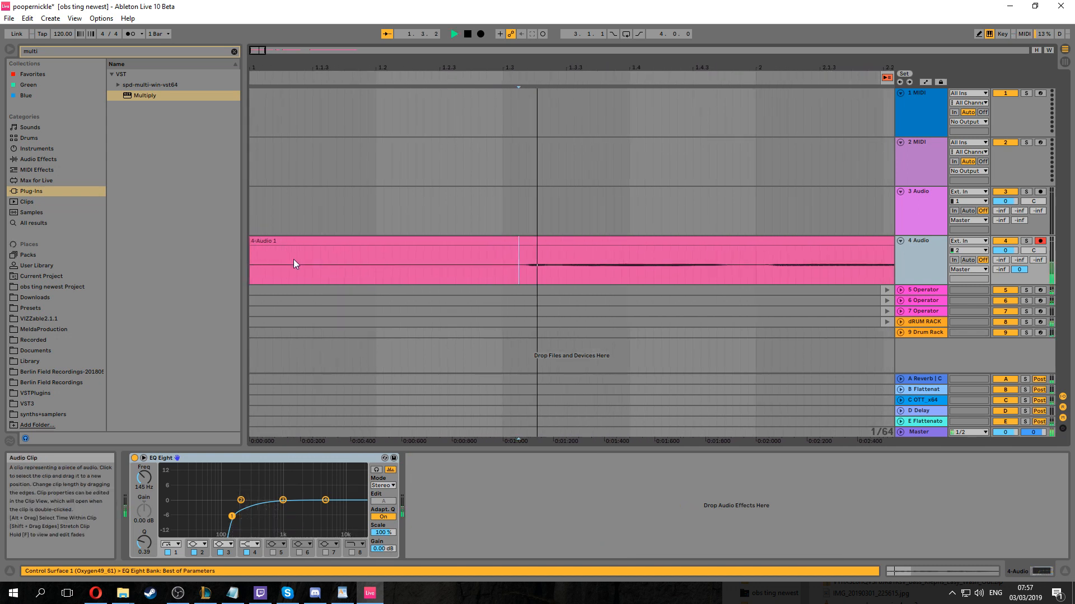
pyautogui.press('space')
pyautogui.moveTo(377, 442); pyautogui.dragTo(400, 442)
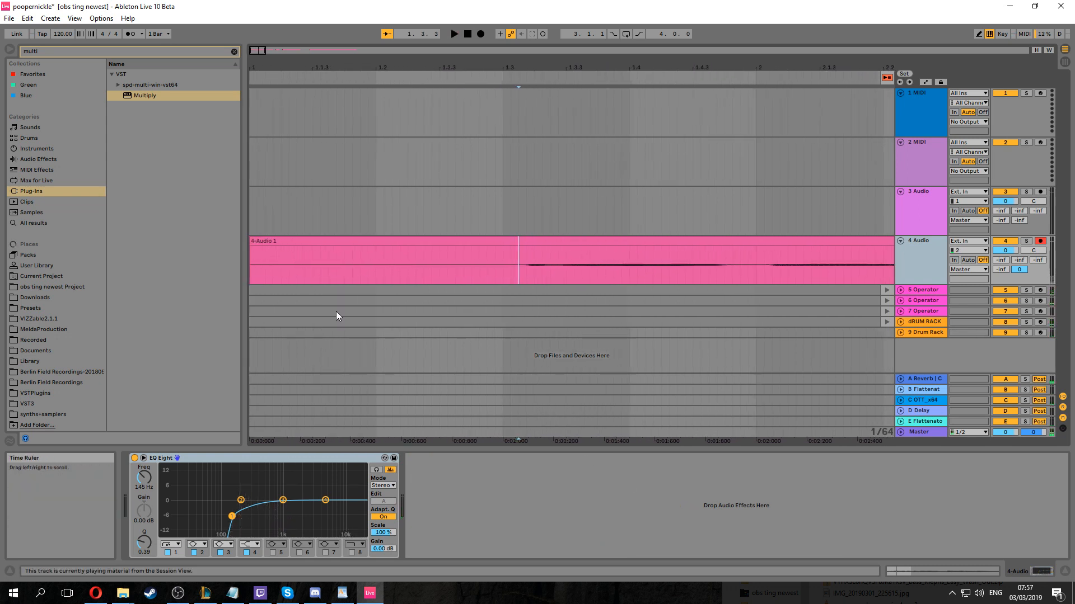
pyautogui.moveTo(252, 246); pyautogui.dragTo(532, 247)
# Play the arrangement from 1.3.1, trim the last 4-Audio 1 clip to end at 8.3.4 and give it a short fade-out
pyautogui.press('space')
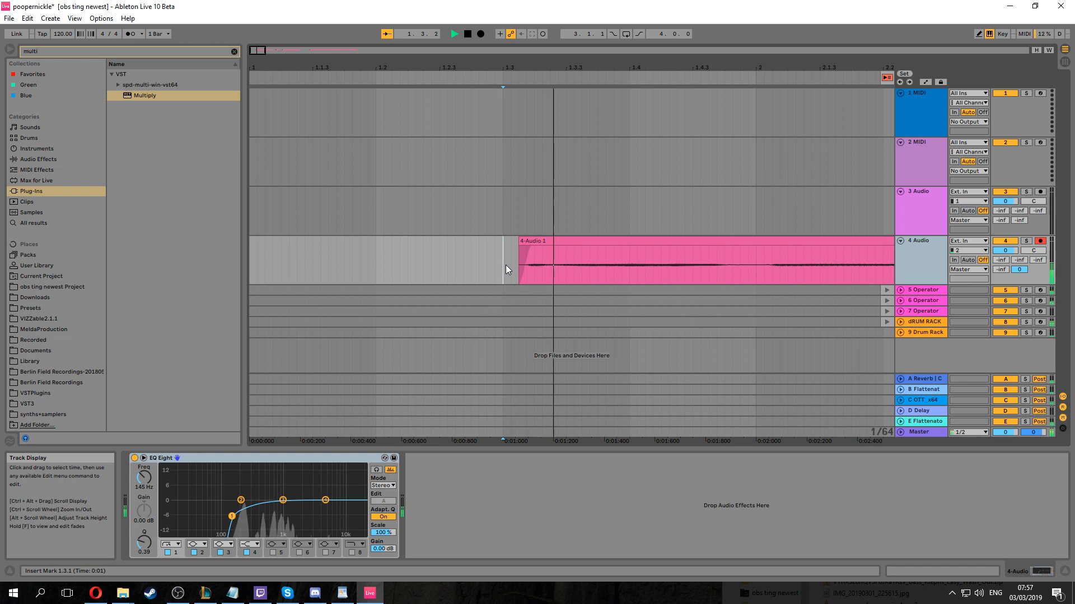
pyautogui.press('-')
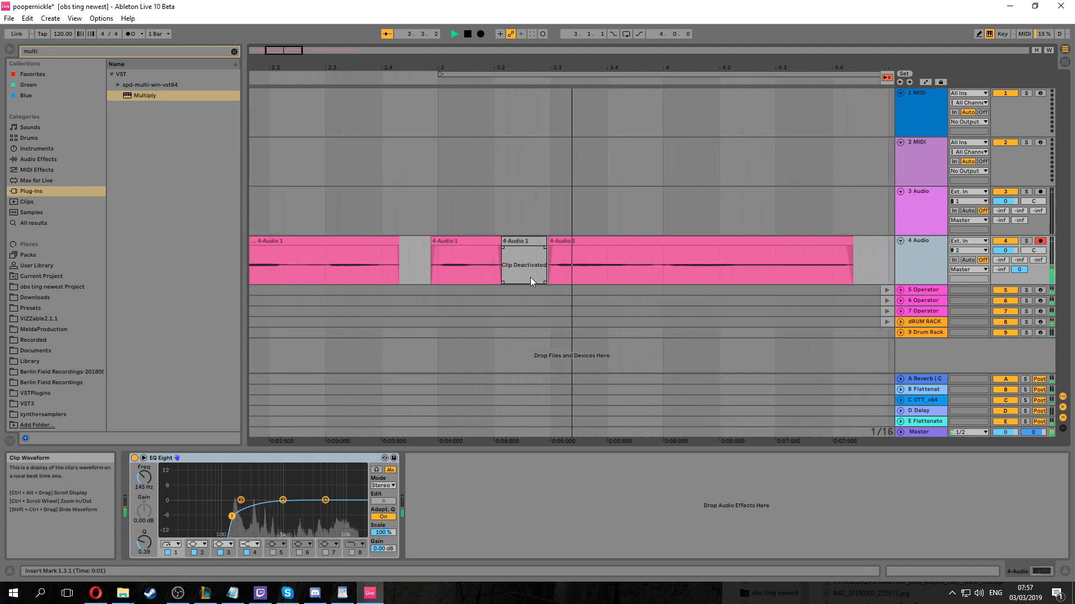
pyautogui.click(537, 280)
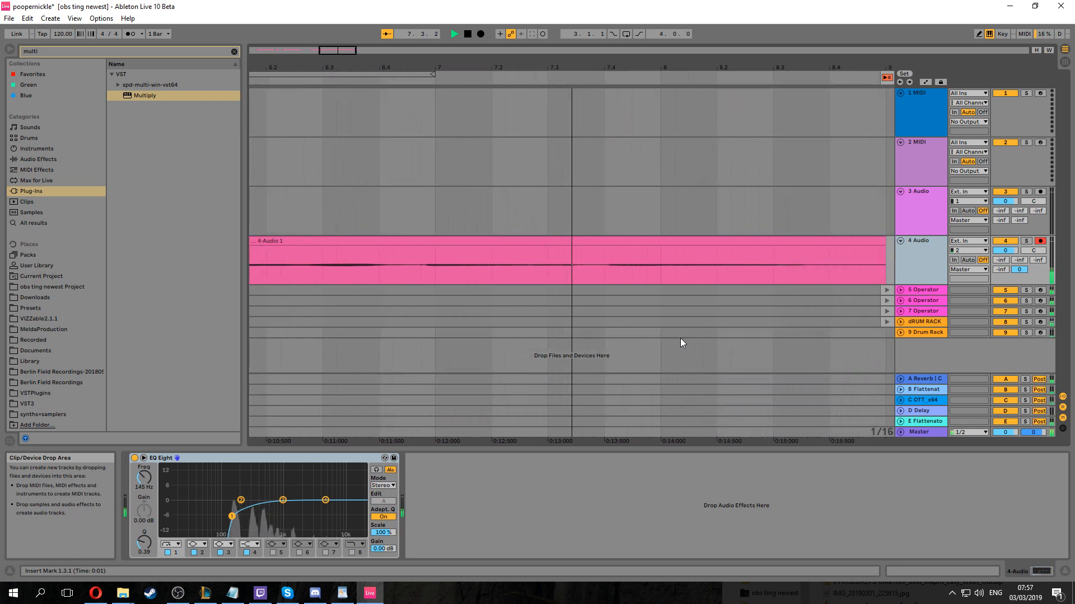
pyautogui.press('space')
pyautogui.moveTo(627, 242); pyautogui.dragTo(557, 242)
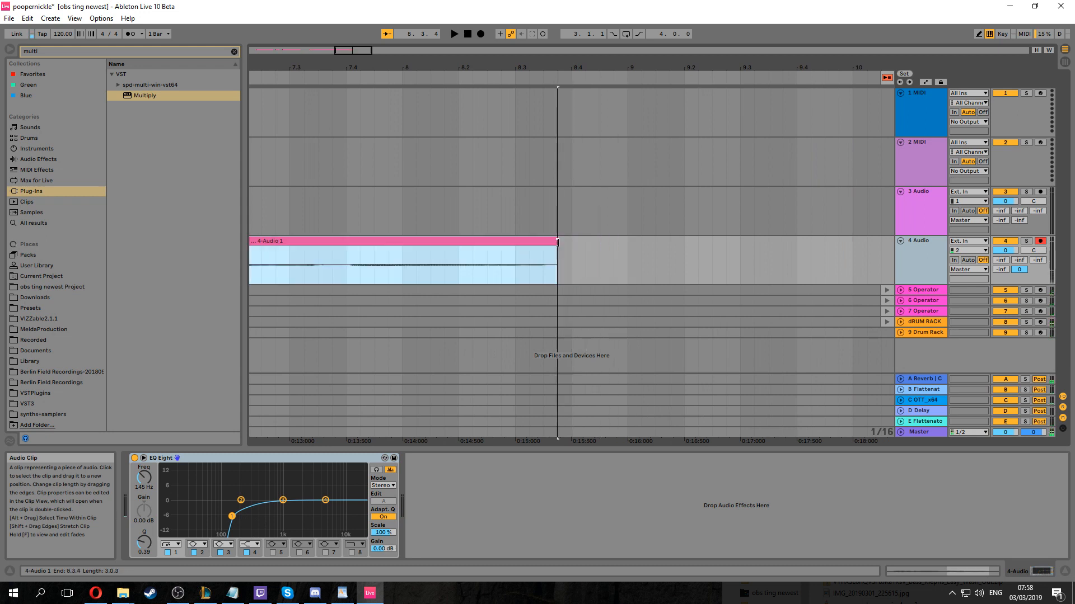
pyautogui.click(535, 248)
pyautogui.click(504, 244)
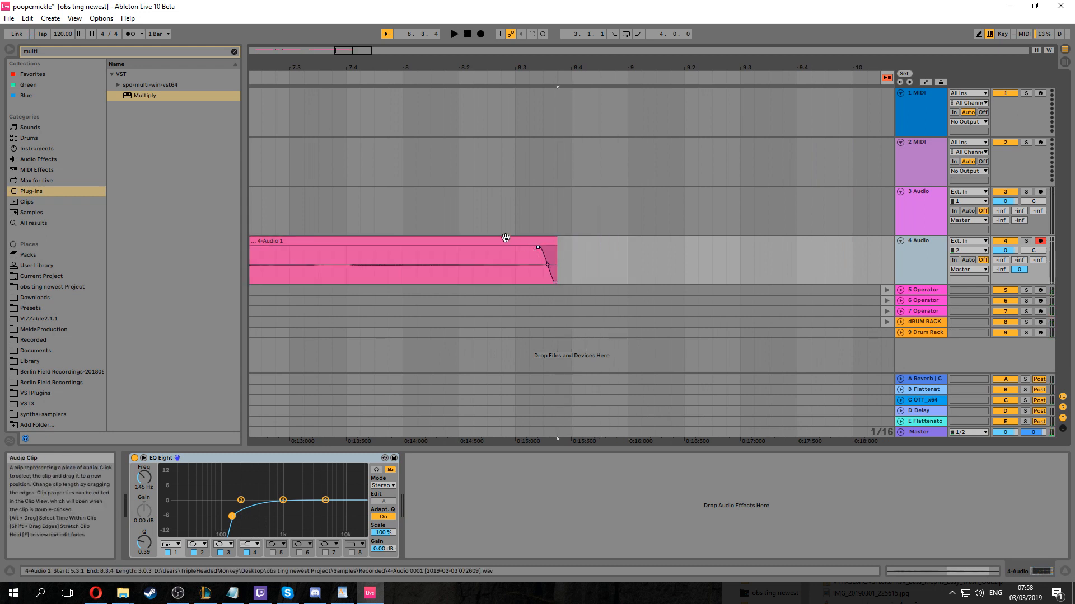
# Play back the edited 4-Audio 1 clips from the first one to check the edits
pyautogui.keyDown('ctrl'); pyautogui.scroll(-6, 506, 246); pyautogui.keyUp('ctrl')
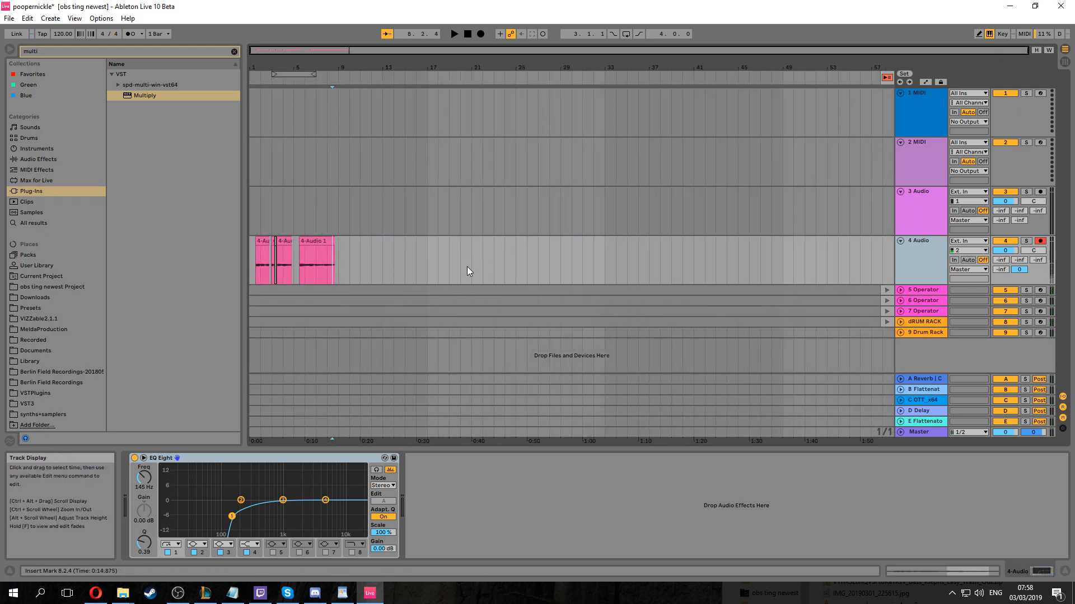
pyautogui.press('space')
pyautogui.click(262, 243)
pyautogui.press('space')
pyautogui.press('space')
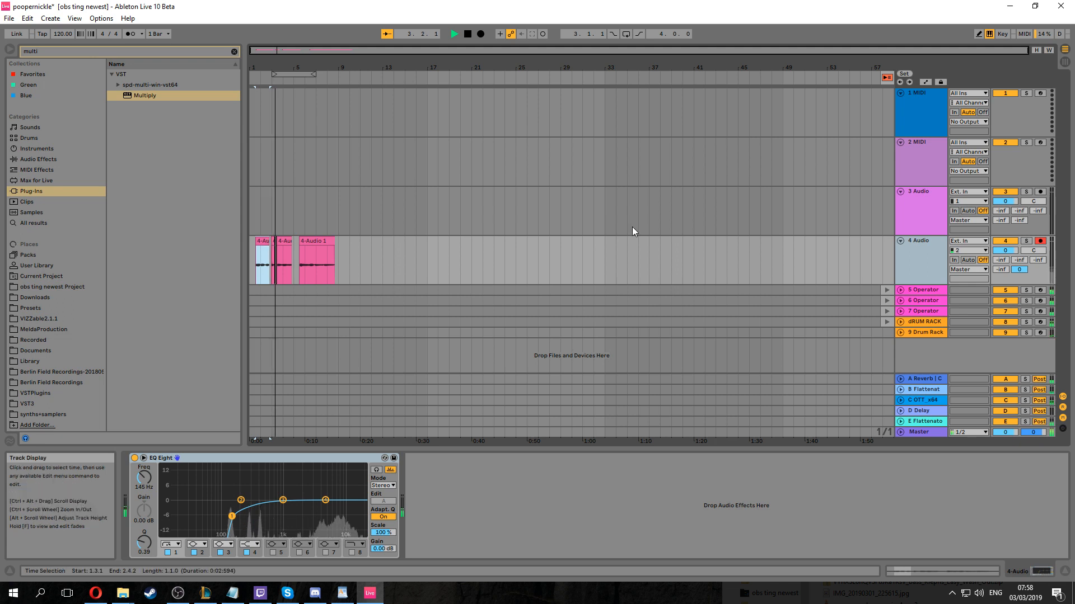
# Switch to the Session View, stop playback and insert a new return track after return E
pyautogui.press('Tab')
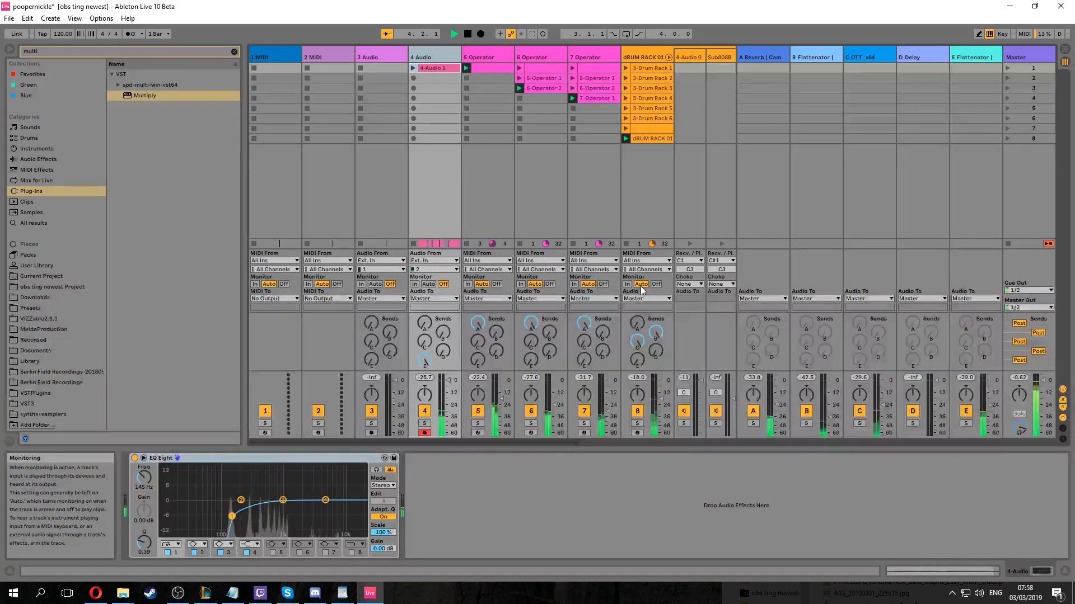
pyautogui.press('space')
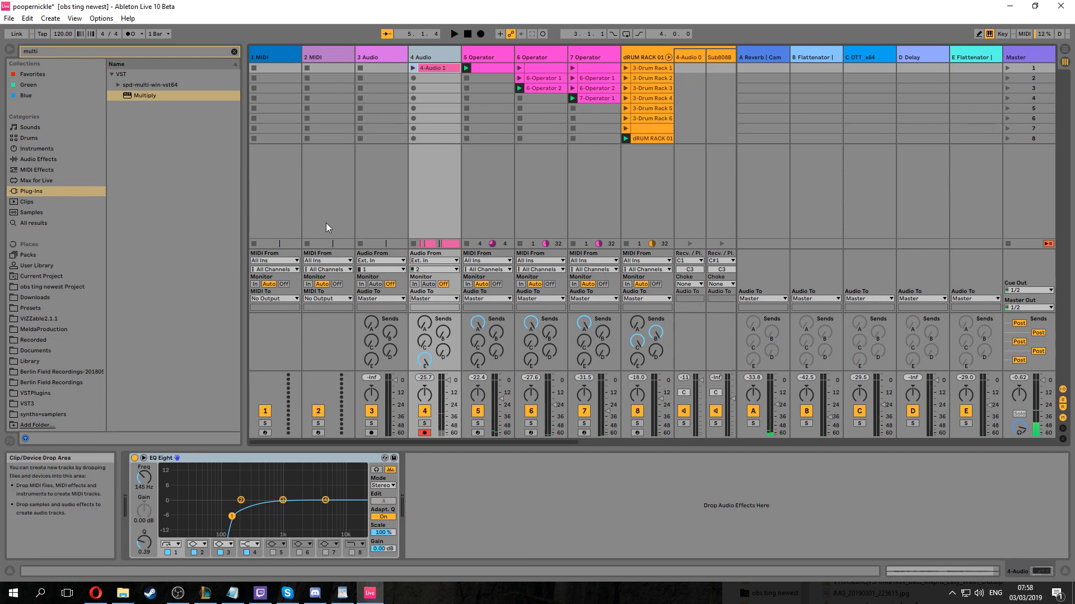
pyautogui.rightClick(985, 165)
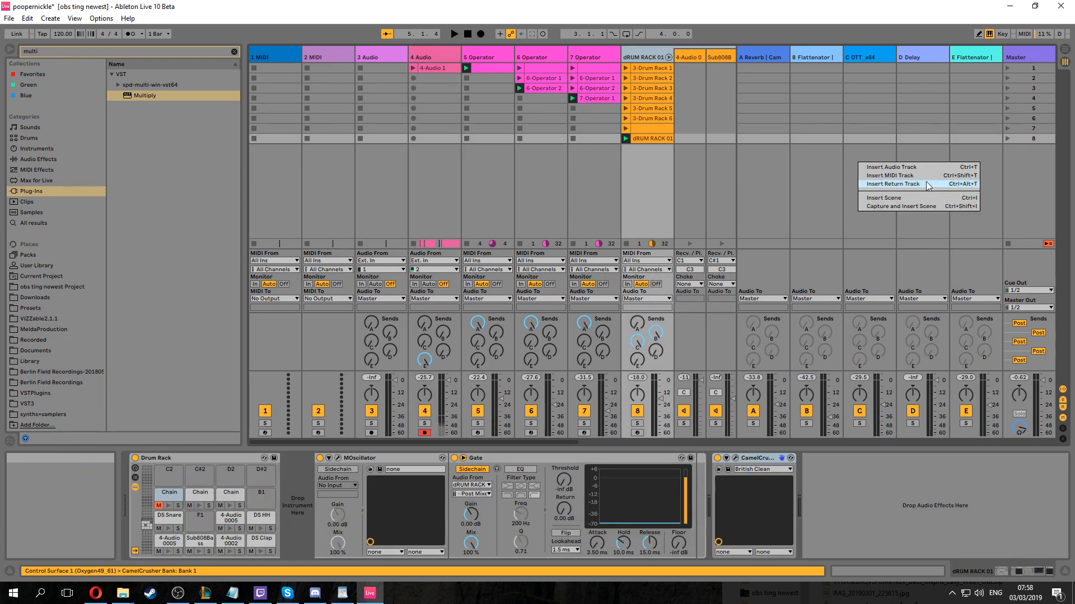
pyautogui.click(974, 184)
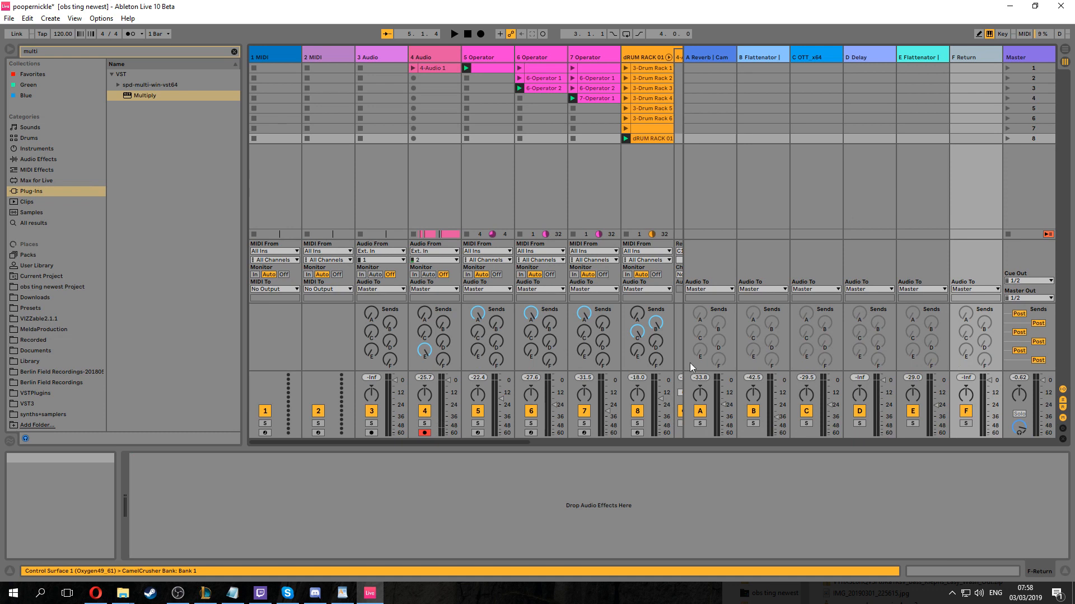
# Load the Multiply plug-in onto return track F, choose its Rhodes chorus preset and start playback
pyautogui.click(172, 51)
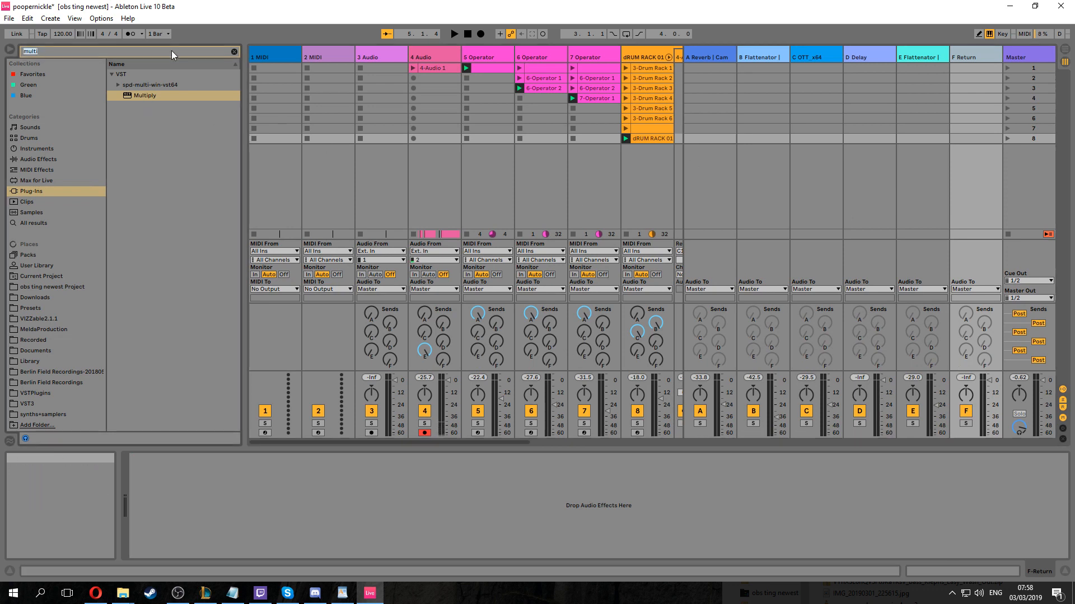
pyautogui.click(136, 99)
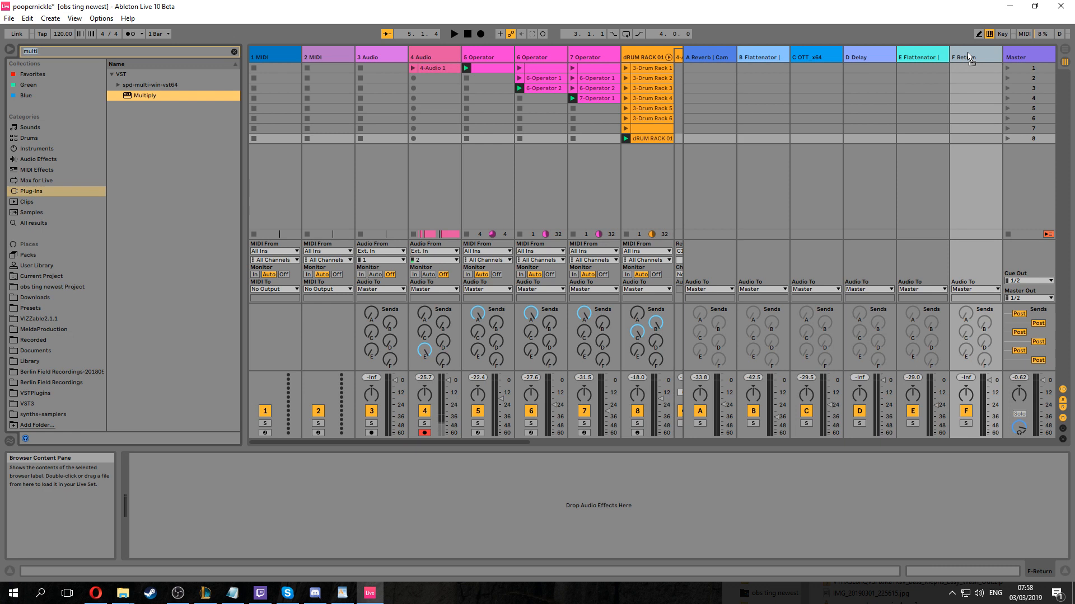
pyautogui.press('Return')
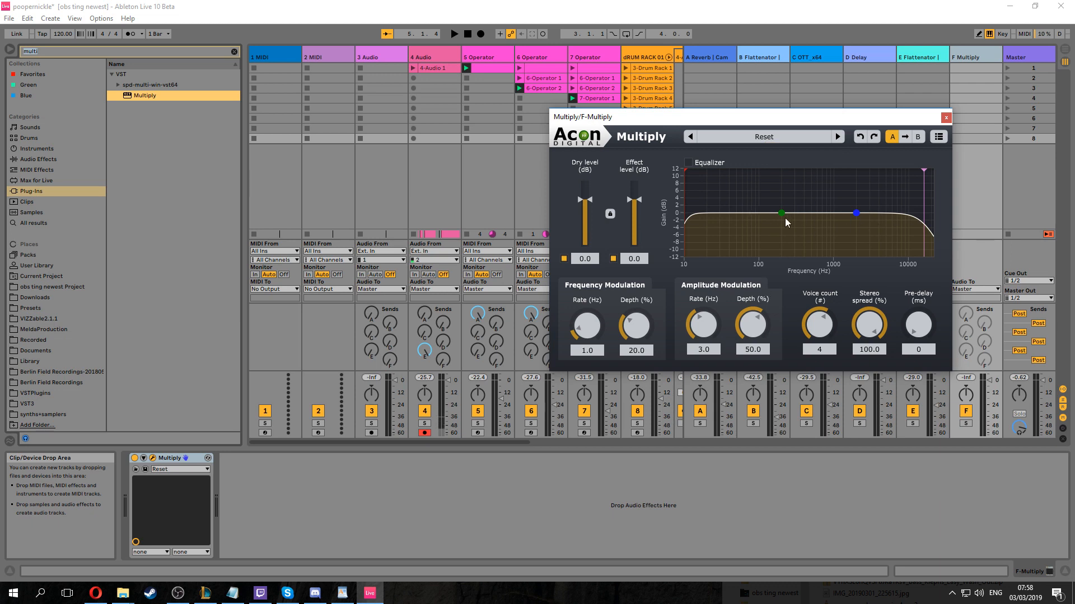
pyautogui.click(843, 136)
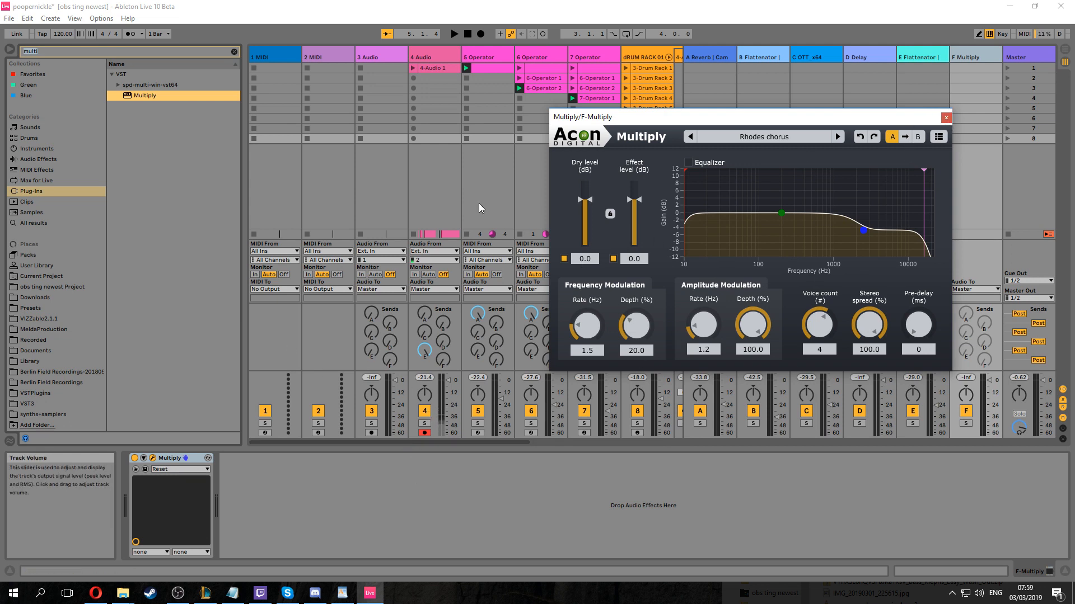
pyautogui.press('space')
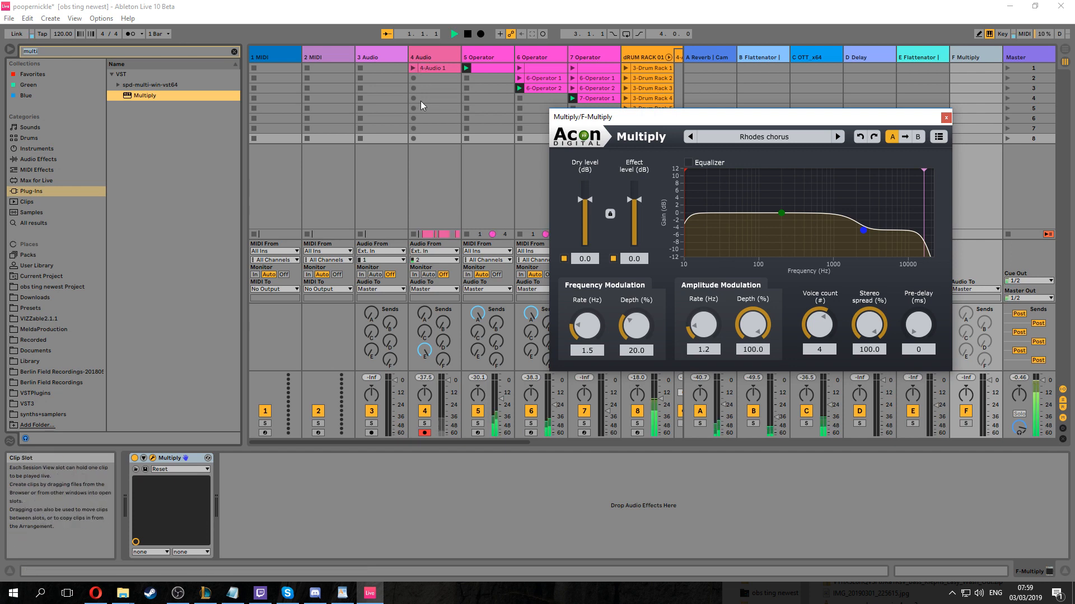
# In the Arrangement View, set the loop to start at 1.1.1 with a length of 8 bars and enable looping
pyautogui.press('Tab')
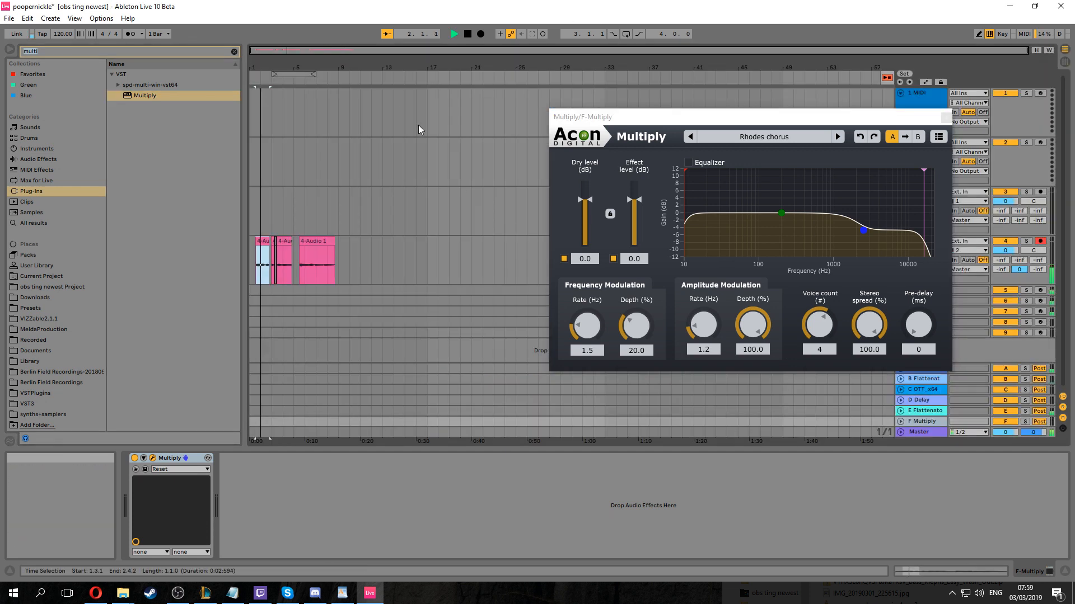
pyautogui.moveTo(273, 72); pyautogui.dragTo(251, 72)
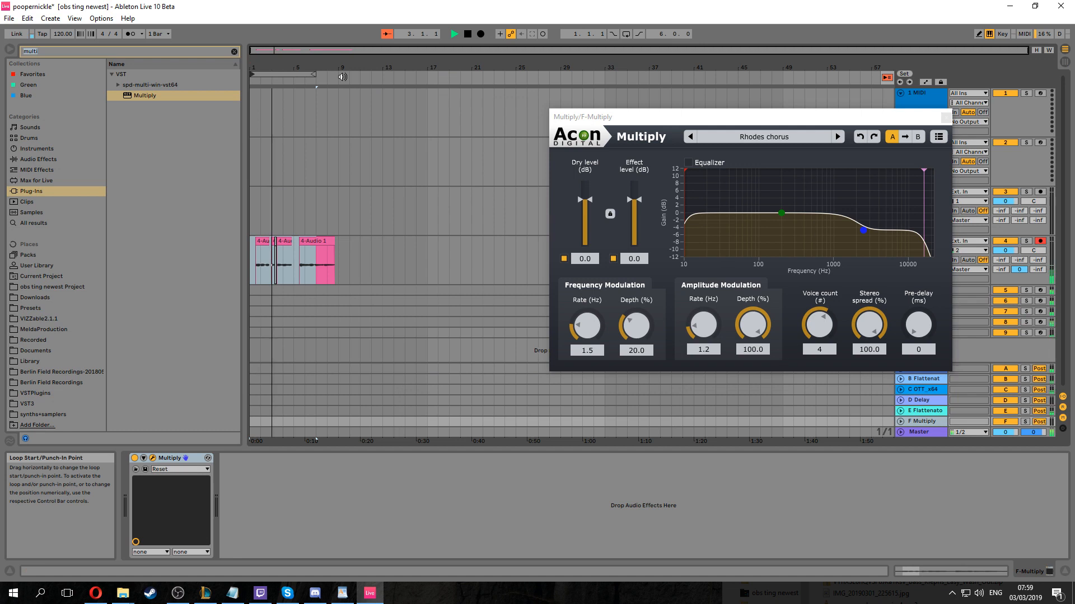
pyautogui.moveTo(317, 73); pyautogui.dragTo(334, 82)
pyautogui.click(625, 34)
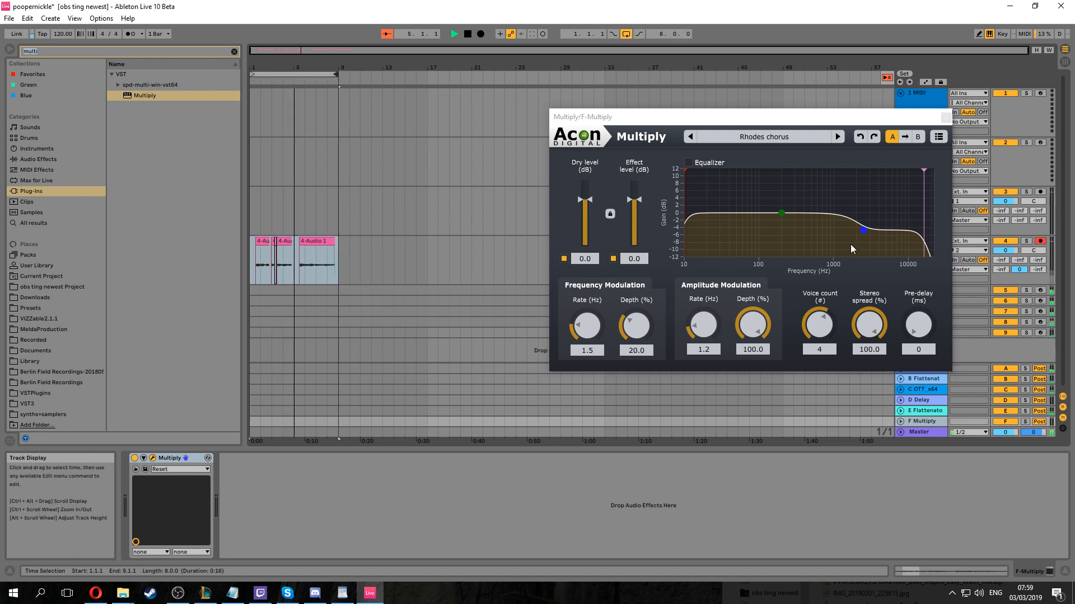
# Back in the Session View, raise track 4 Audio's send to return F Multiply and disarm the track
pyautogui.press('Tab')
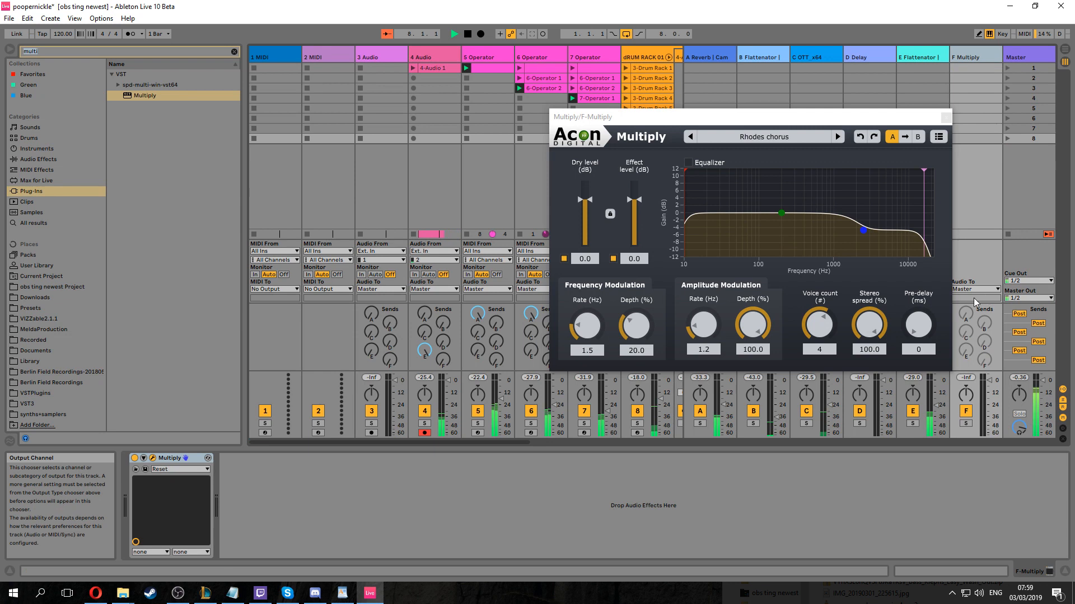
pyautogui.moveTo(449, 368); pyautogui.dragTo(449, 364)
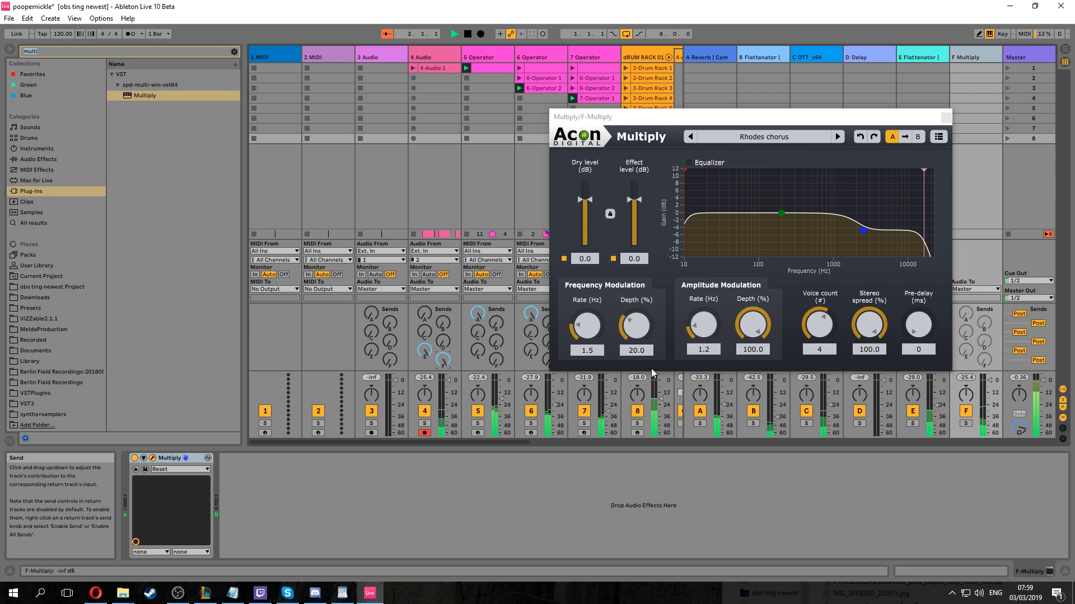
pyautogui.click(425, 434)
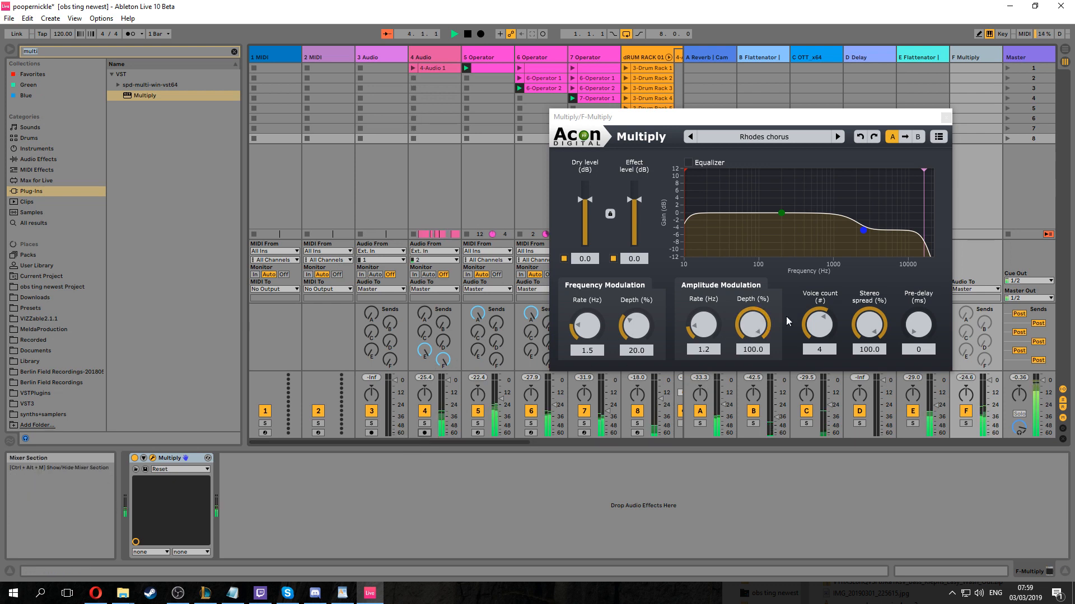
# Enable return E's send to return F Multiply and turn it up
pyautogui.moveTo(887, 117); pyautogui.dragTo(795, 105)
pyautogui.rightClick(946, 370)
pyautogui.click(945, 368)
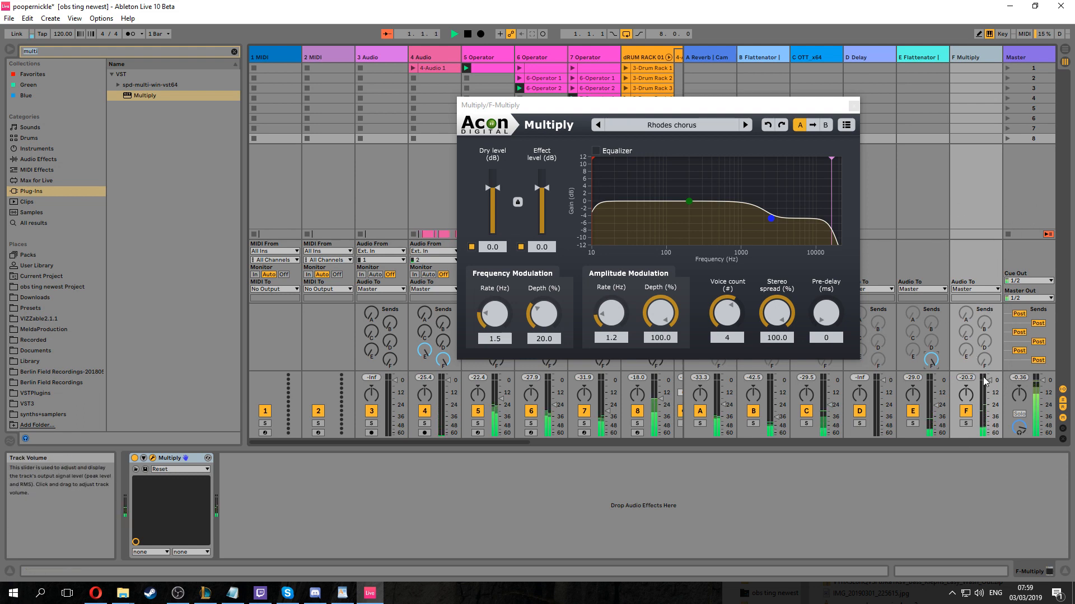
# Audition return F Multiply in solo, lower its volume to about -11.3 dB and close the plug-in window
pyautogui.click(966, 424)
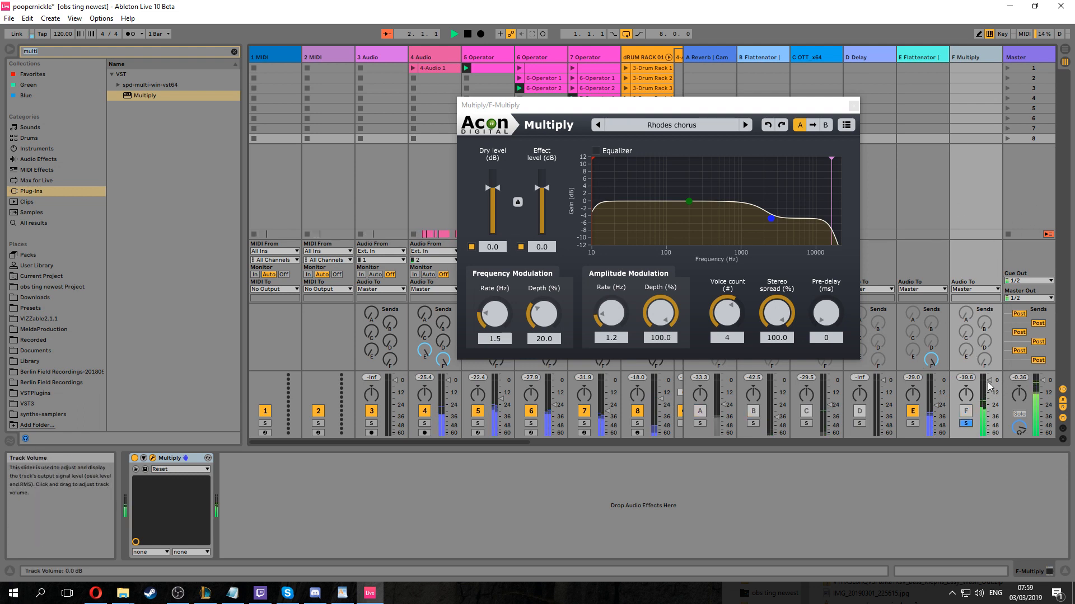
pyautogui.click(966, 423)
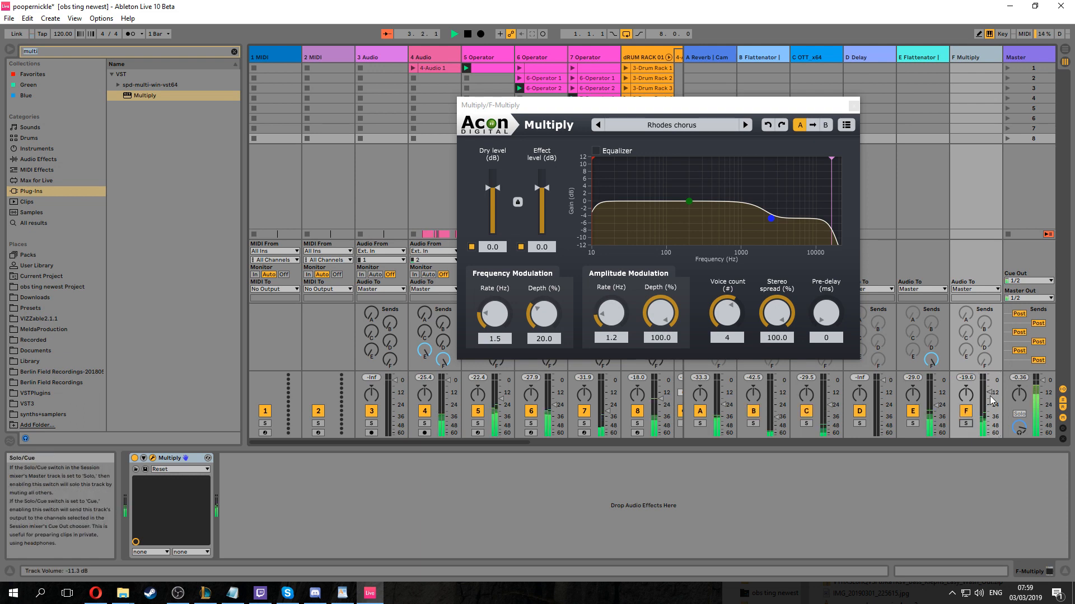
pyautogui.click(963, 204)
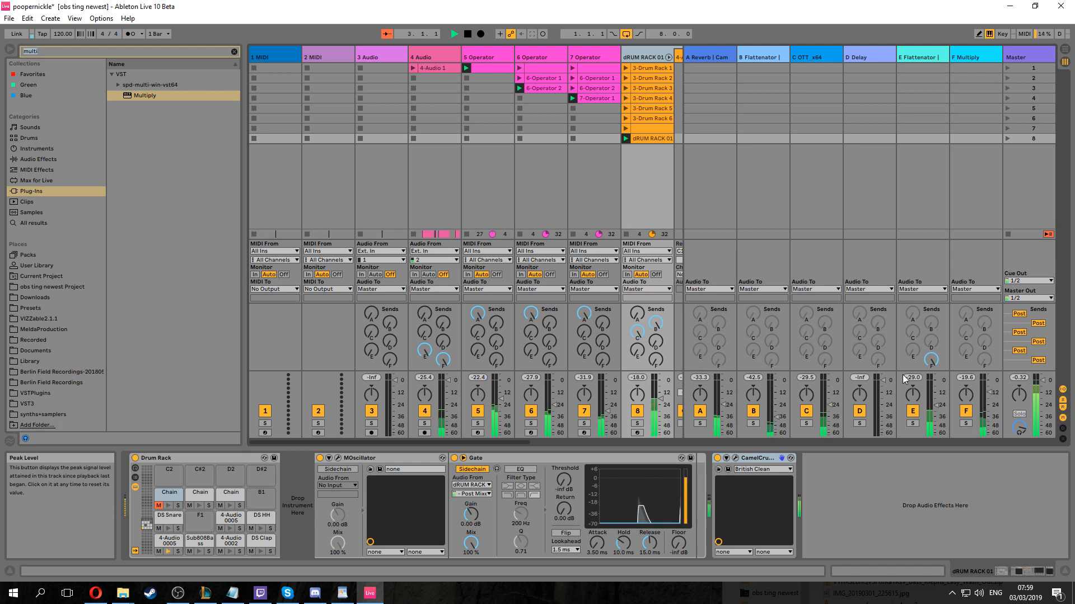
# Solo returns E and F by turns to compare them, leaving all returns unsoloed
pyautogui.click(912, 423)
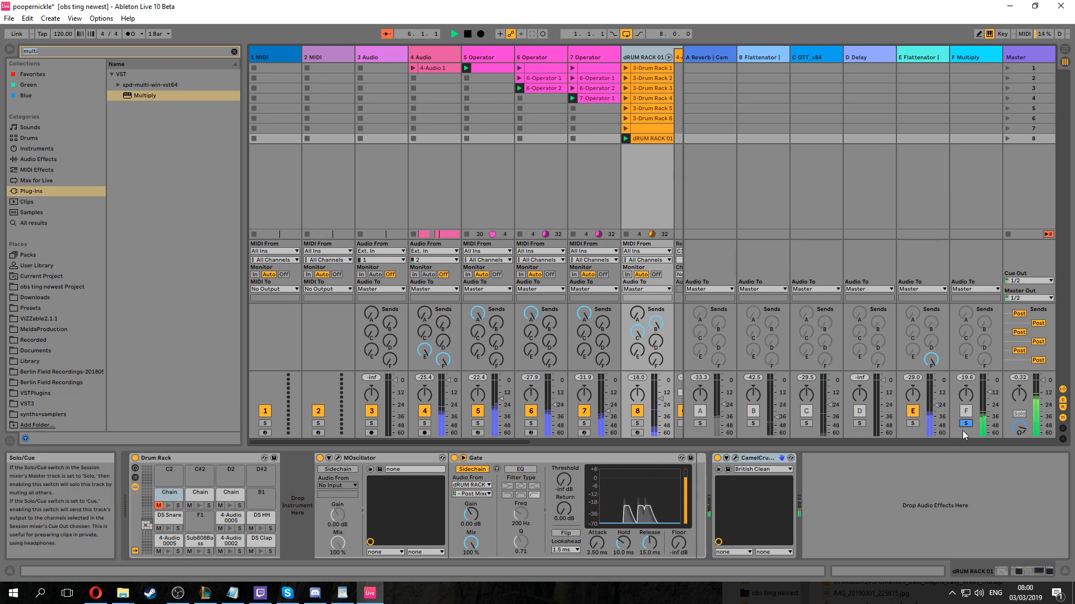
pyautogui.click(912, 424)
pyautogui.click(911, 424)
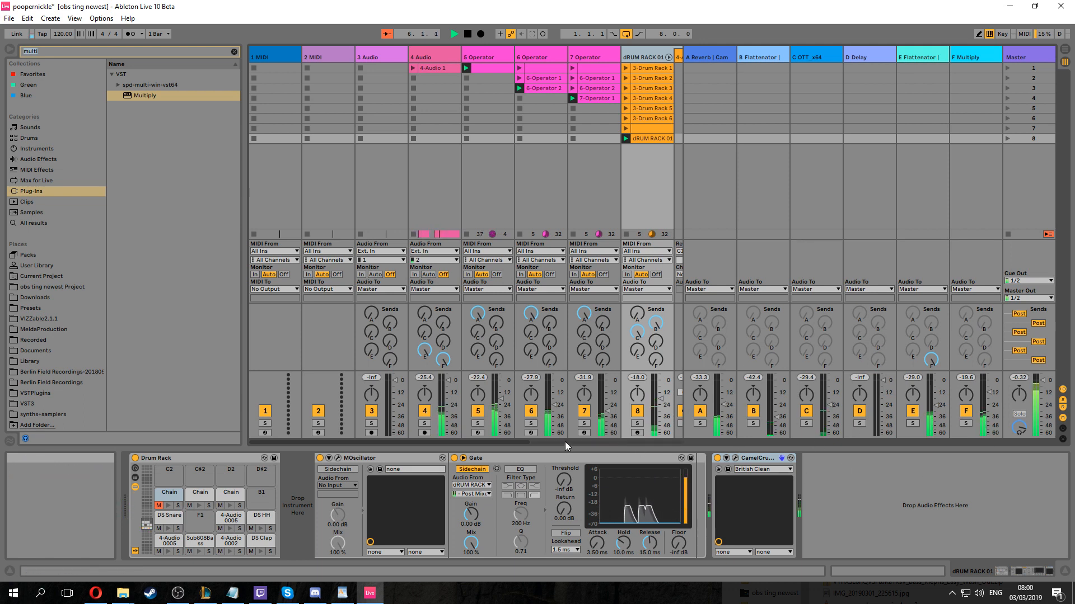
# Search the plug-ins for "pitc" and load pitchproof-x64 onto a new return track inserted after D Delay
pyautogui.moveTo(521, 439); pyautogui.dragTo(593, 455)
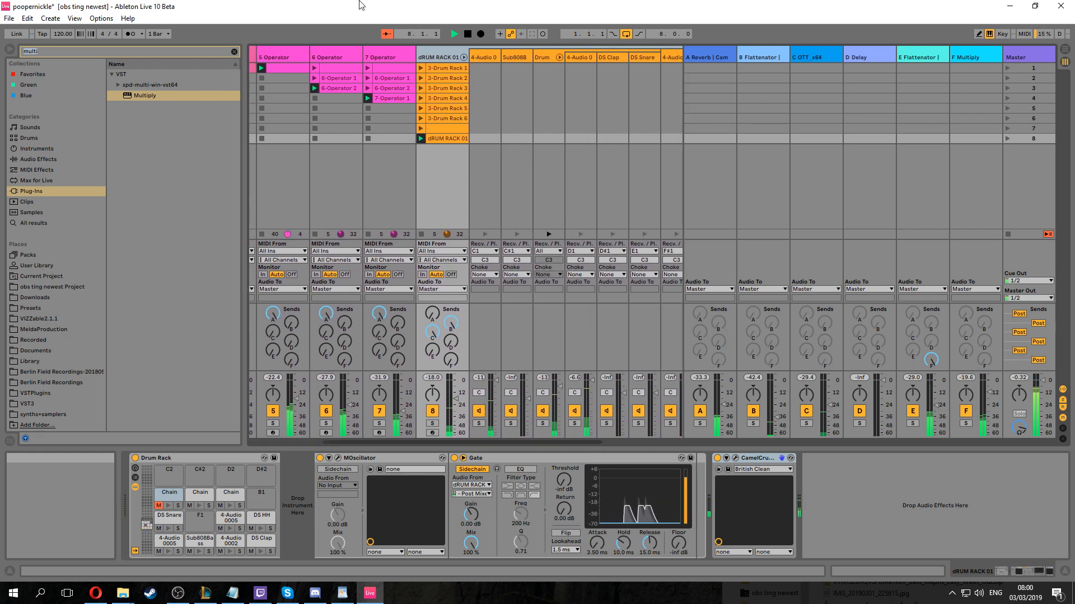
pyautogui.click(234, 52)
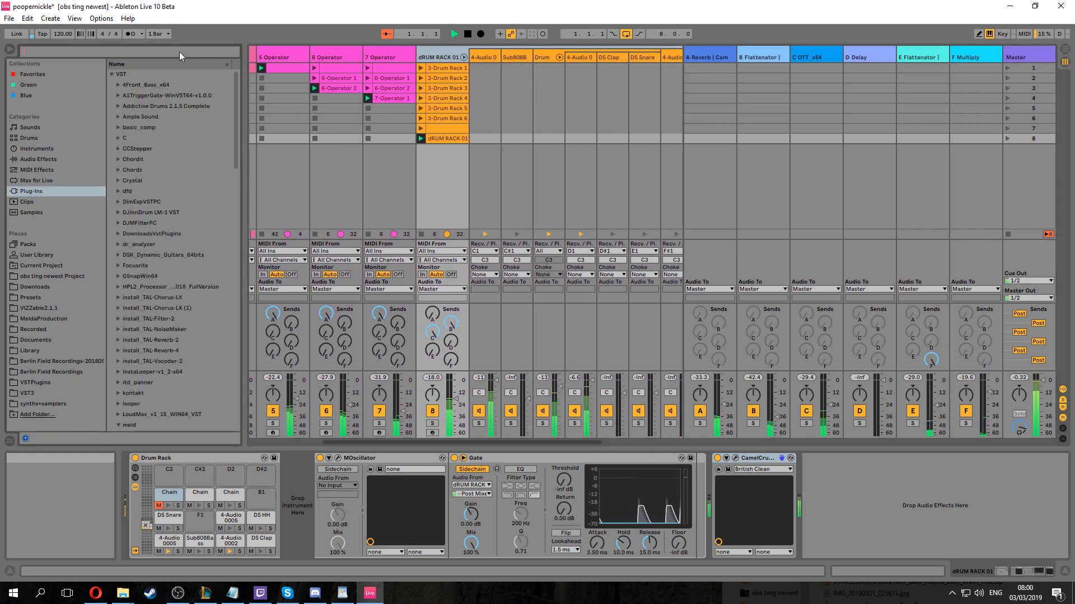
pyautogui.write('pitc')
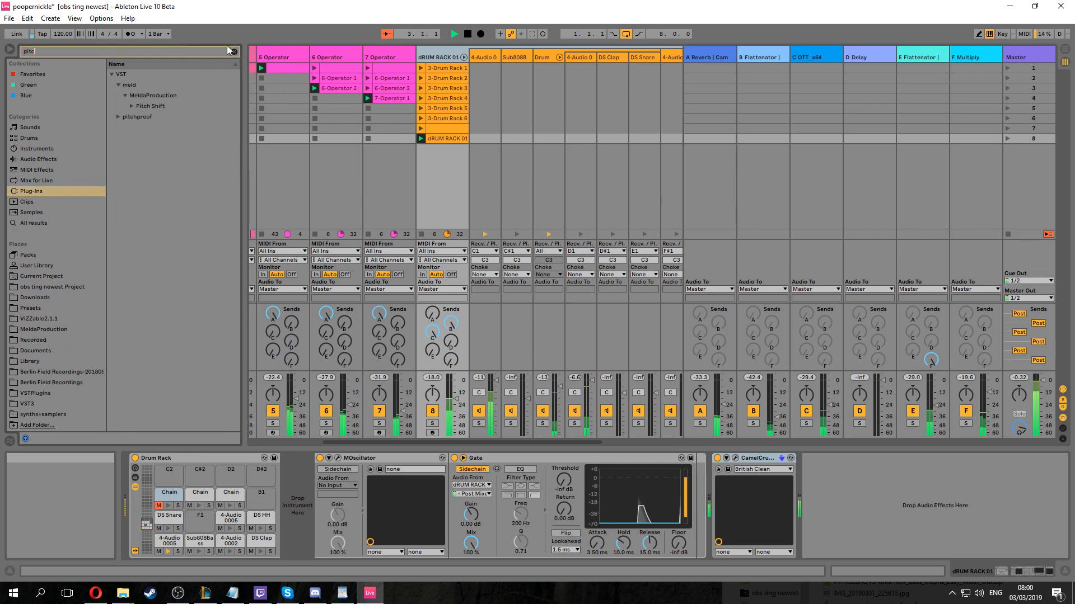
pyautogui.click(116, 118)
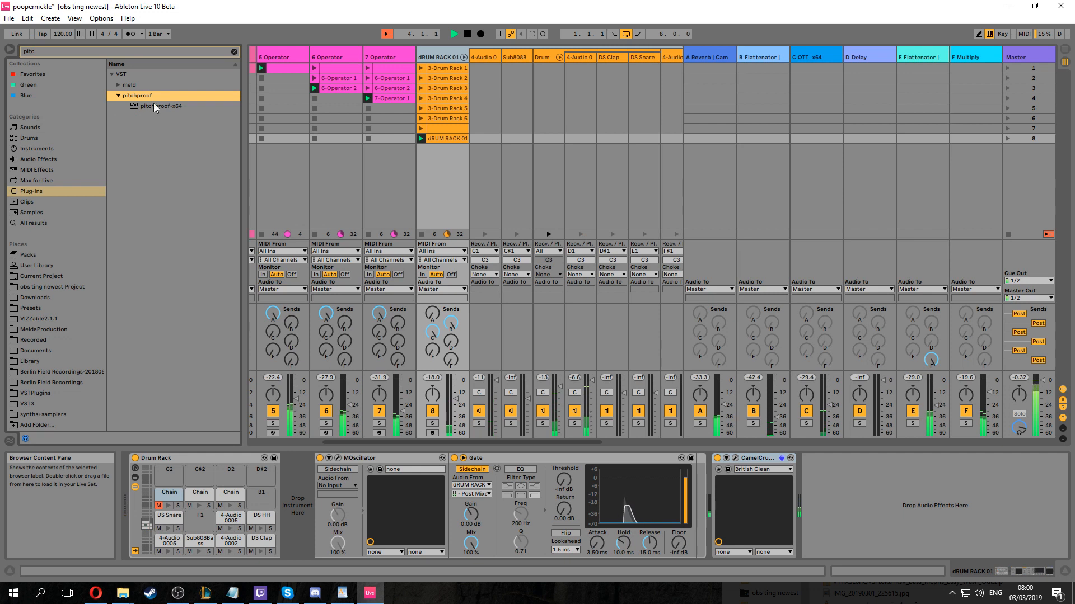
pyautogui.rightClick(861, 88)
pyautogui.click(872, 106)
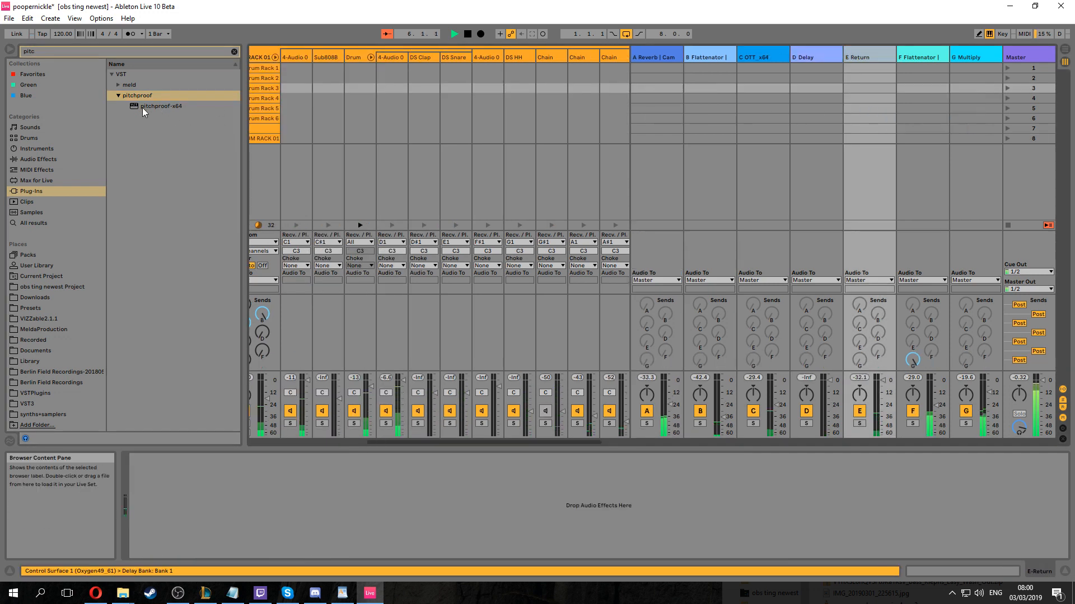
pyautogui.doubleClick(144, 108)
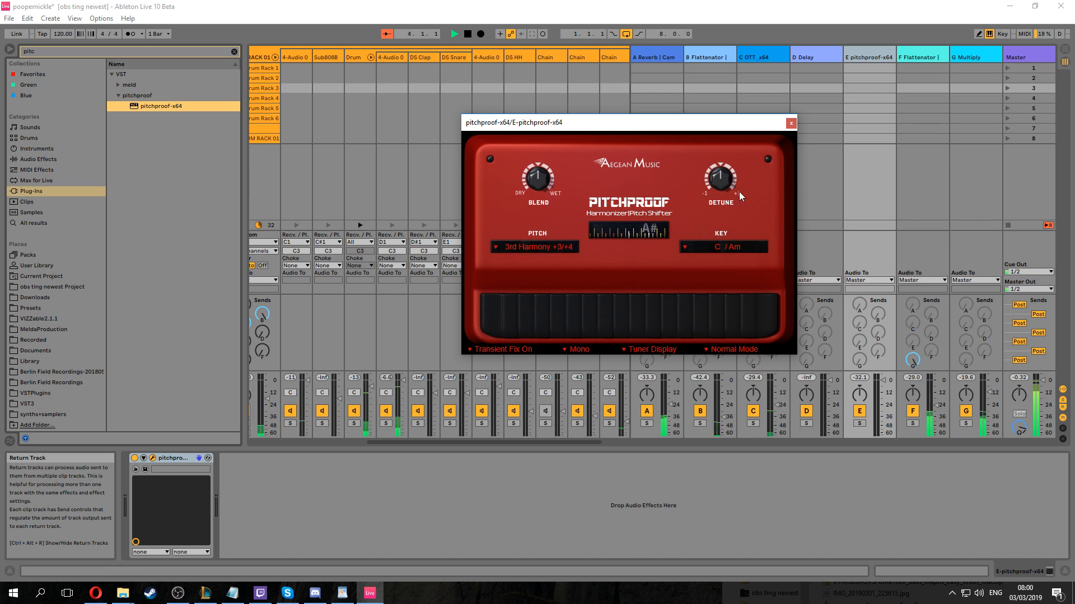
# Raise track 4 Audio's send to the pitchproof return E and turn the plug-in's Blend fully wet
pyautogui.moveTo(462, 443); pyautogui.dragTo(381, 435)
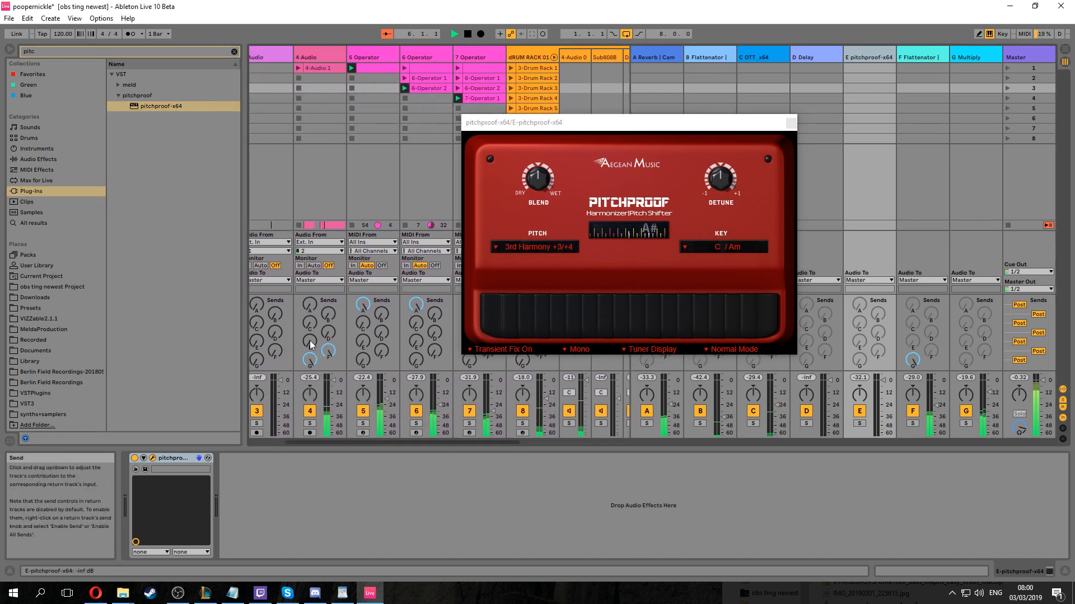
pyautogui.moveTo(309, 341); pyautogui.dragTo(309, 275)
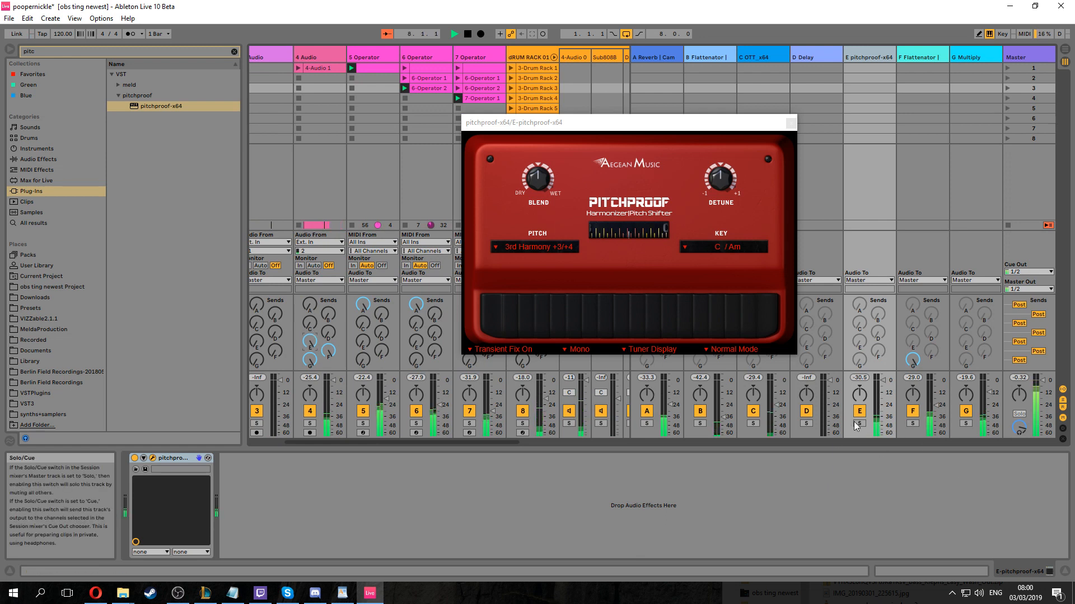
pyautogui.moveTo(540, 178); pyautogui.dragTo(524, 77)
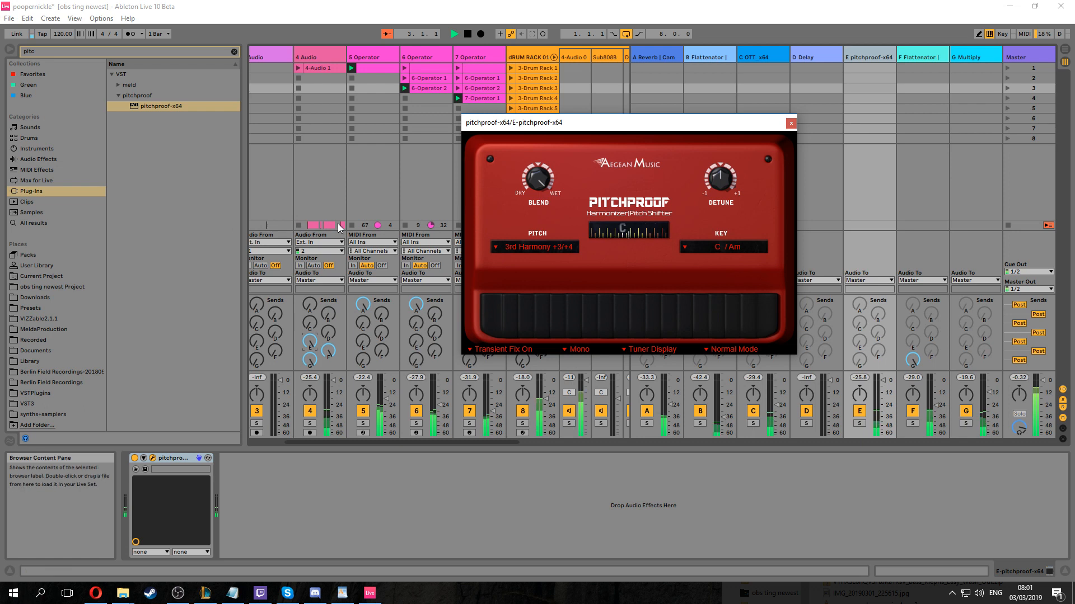
# Set pitchproof's Pitch to -12 and audition return E in solo
pyautogui.click(498, 246)
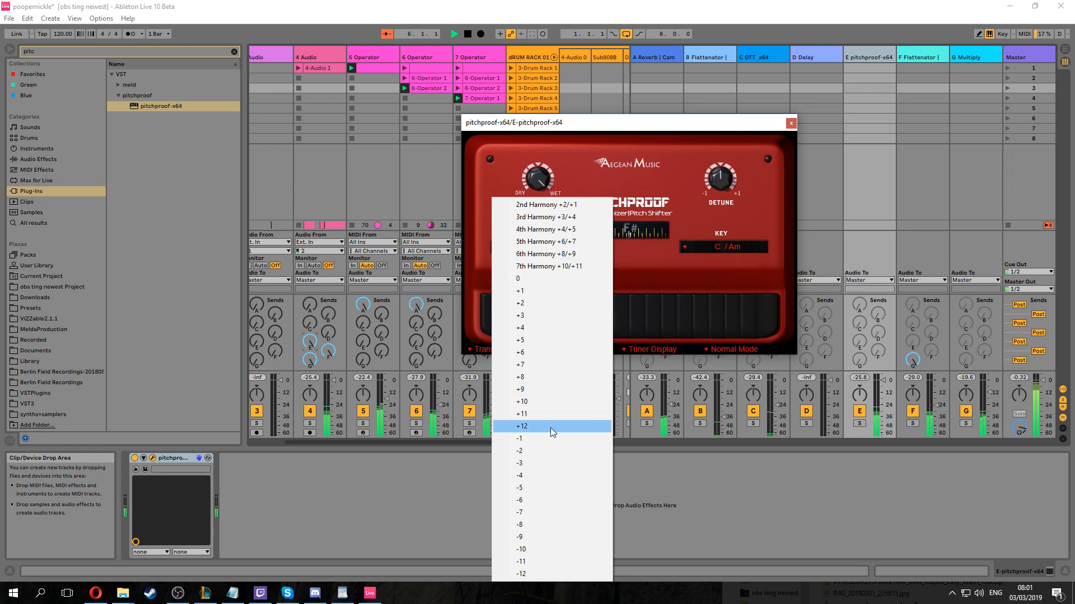
pyautogui.click(523, 575)
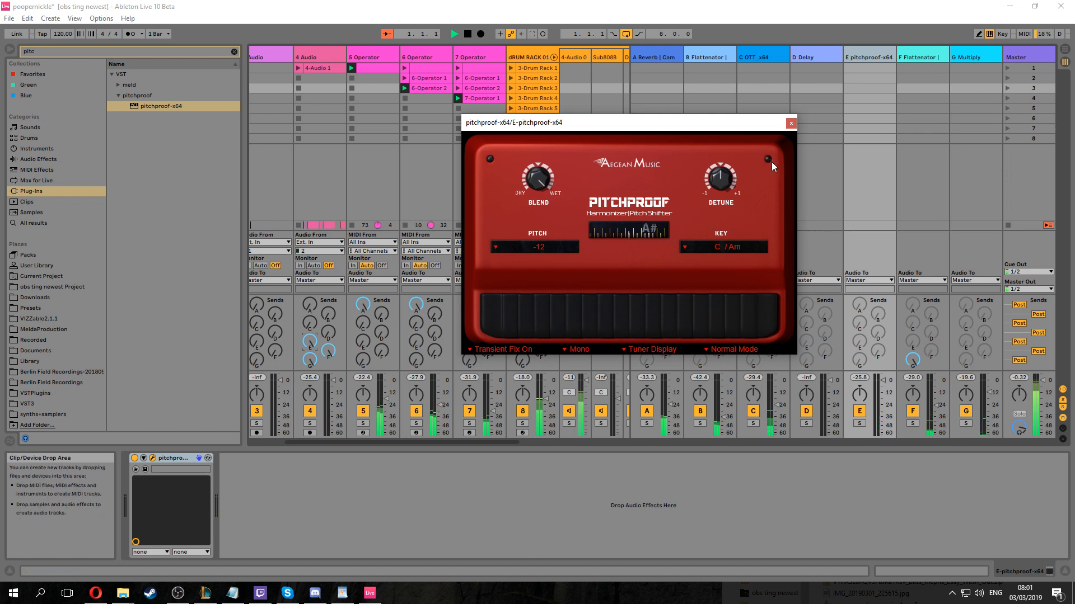
pyautogui.click(790, 123)
pyautogui.click(859, 424)
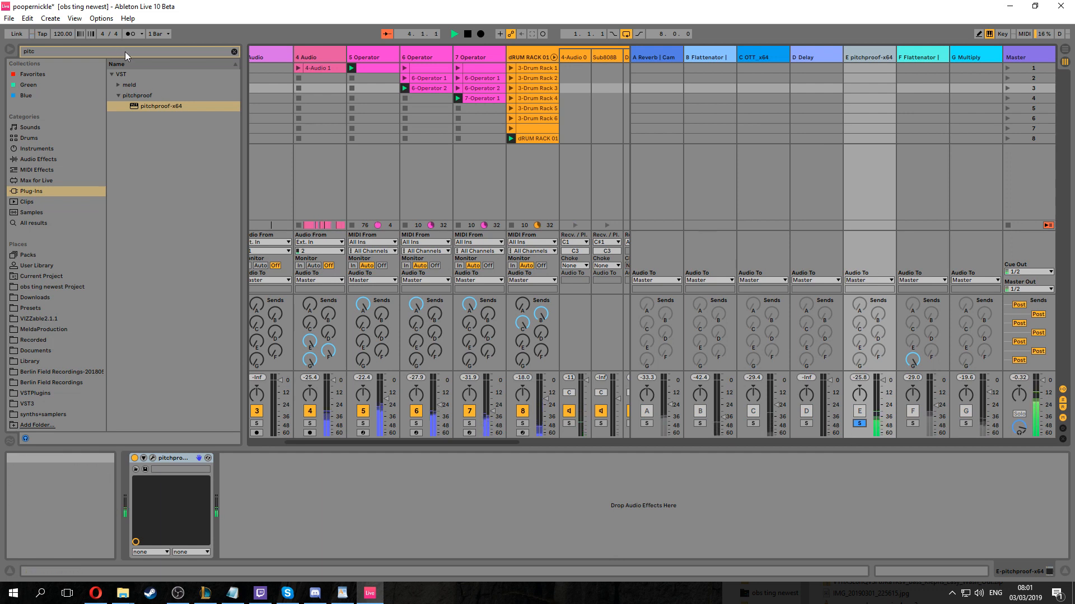
pyautogui.click(859, 423)
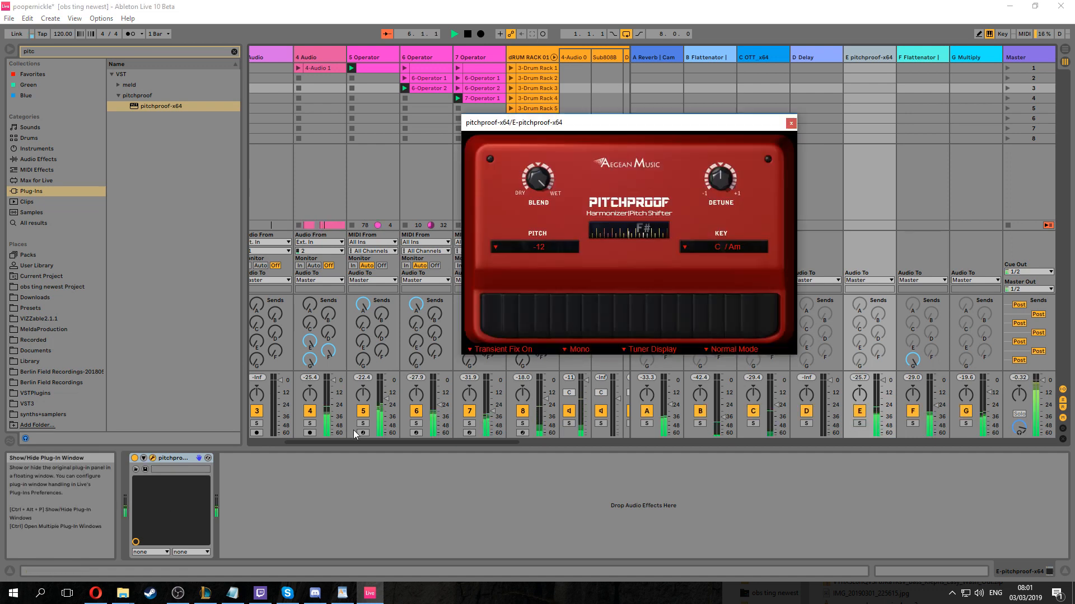
# Duplicate the pitchproof device on return E, set the copy's Pitch to +12 and its Blend to about halfway
pyautogui.rightClick(190, 460)
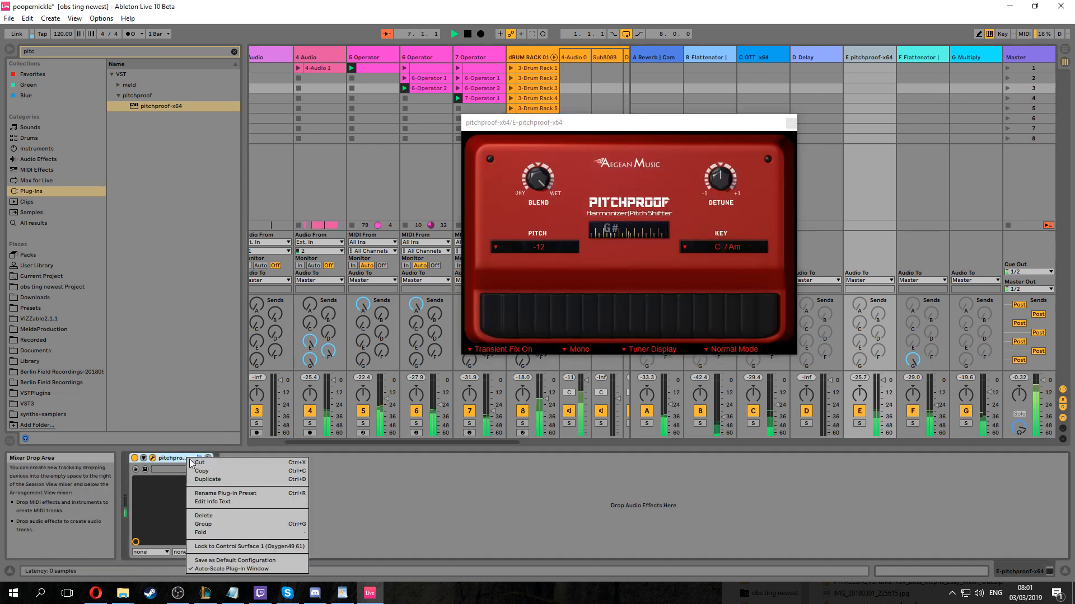
pyautogui.click(219, 481)
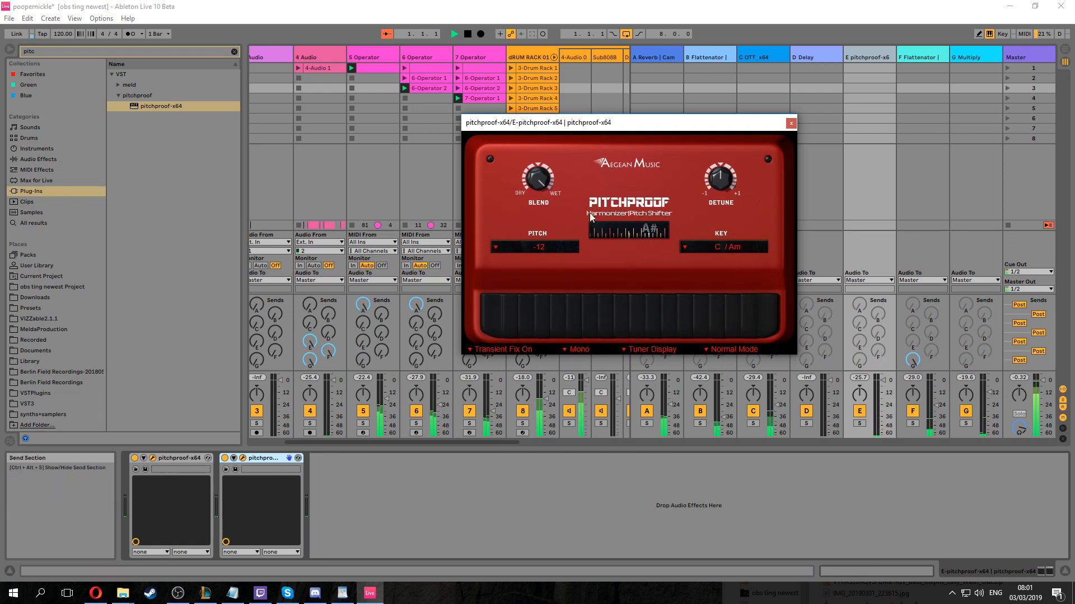
pyautogui.moveTo(534, 194); pyautogui.dragTo(523, 219)
pyautogui.click(529, 249)
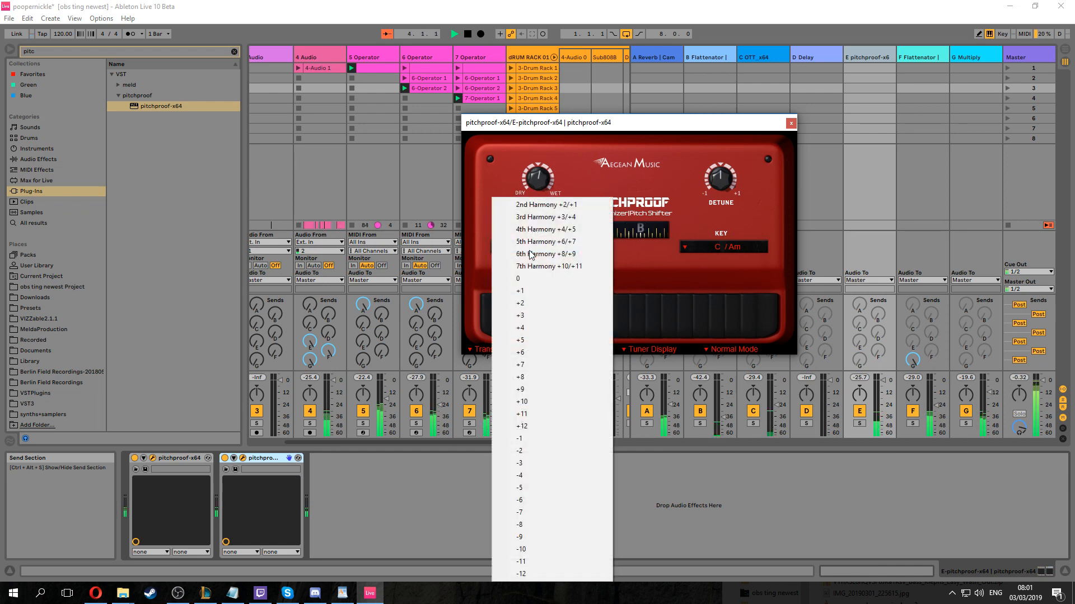
pyautogui.click(540, 427)
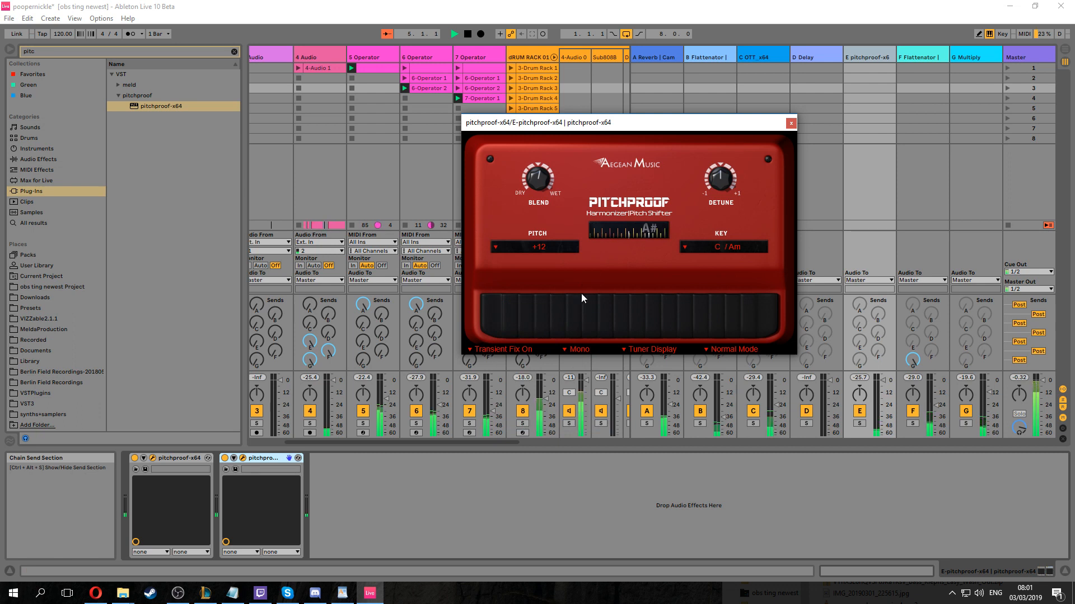
pyautogui.moveTo(536, 192); pyautogui.dragTo(532, 184)
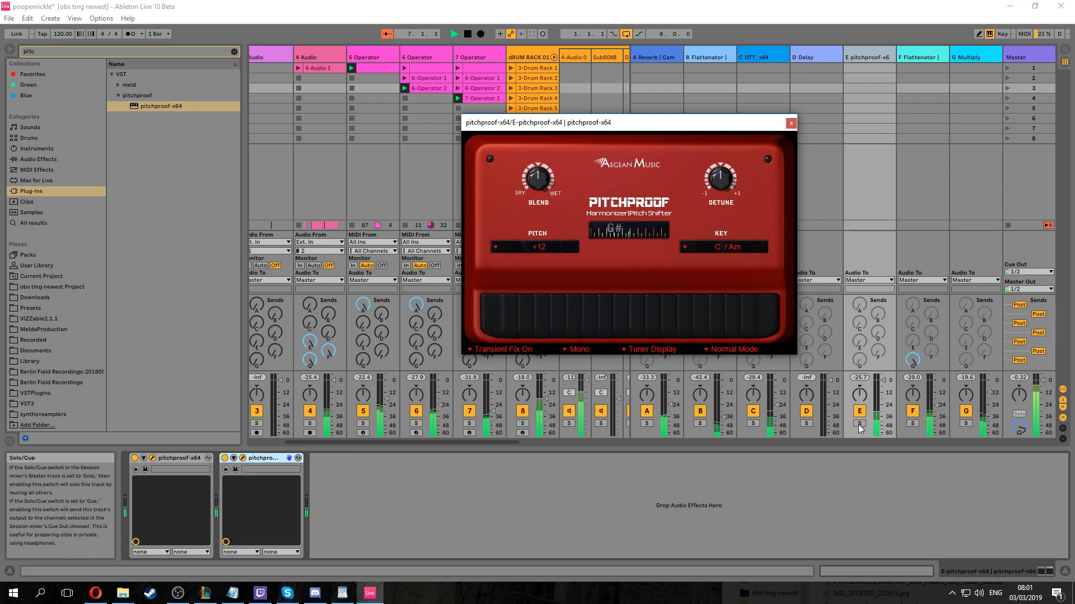
# Solo return E, enable its send to return G Multiply and turn that send up
pyautogui.click(859, 424)
pyautogui.moveTo(863, 367); pyautogui.dragTo(864, 349)
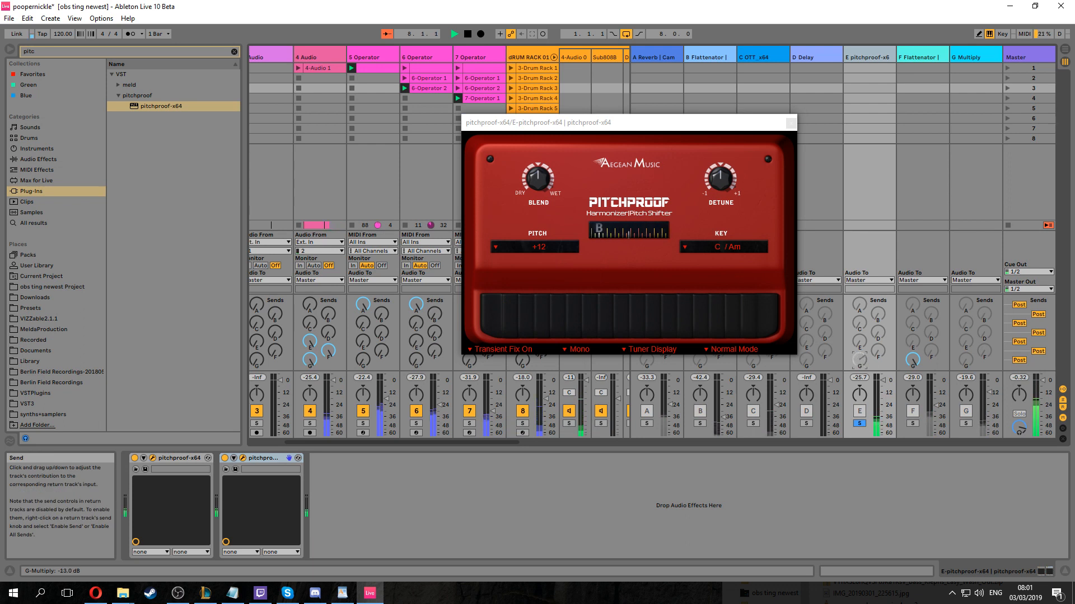
pyautogui.rightClick(862, 363)
pyautogui.click(880, 369)
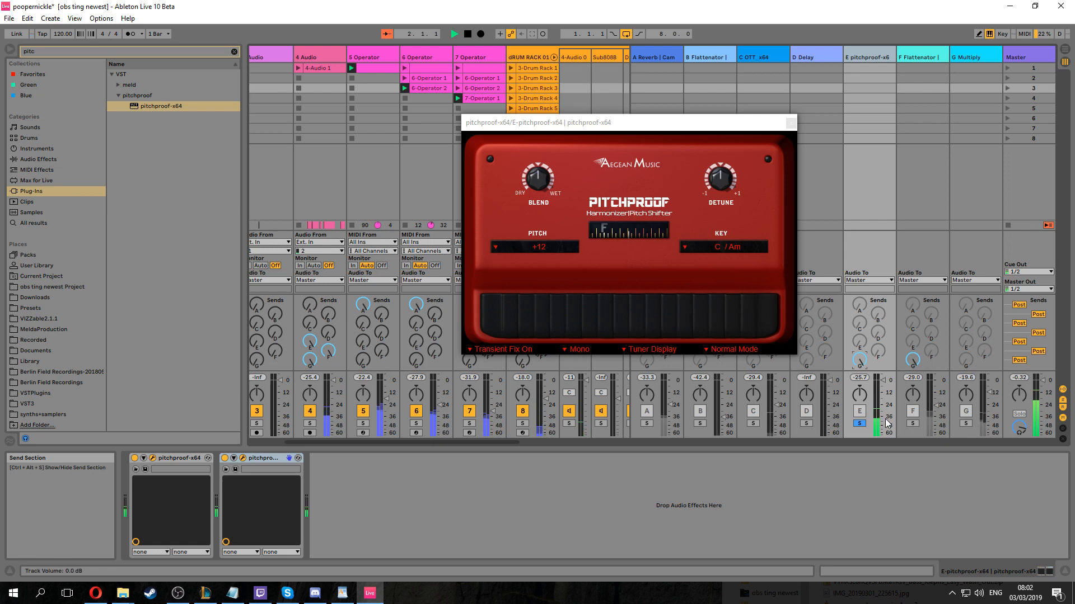
# Solo return G Multiply to hear its chorus output, then restore the full mix
pyautogui.click(966, 424)
pyautogui.click(966, 424)
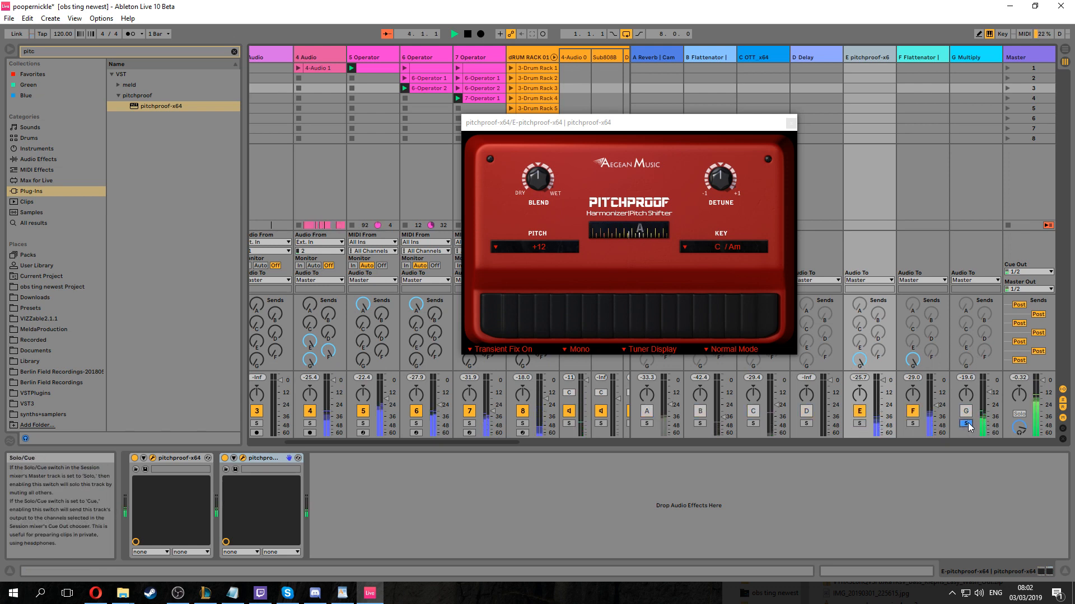
pyautogui.click(966, 424)
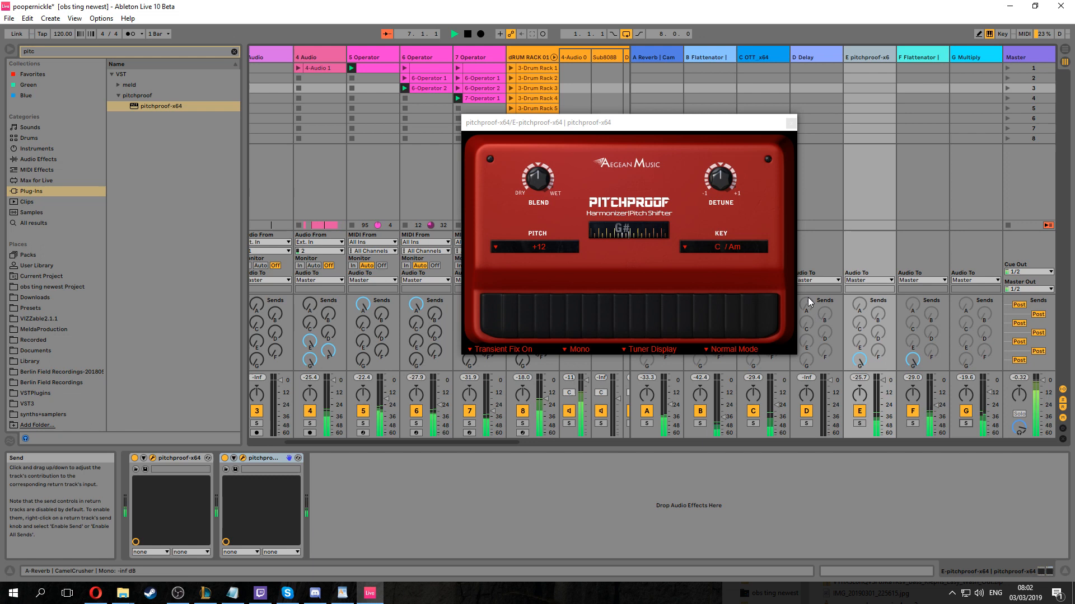
# Close the pitchproof window and turn off the Mono option in the Master track's Mono device
pyautogui.click(790, 122)
pyautogui.click(1023, 58)
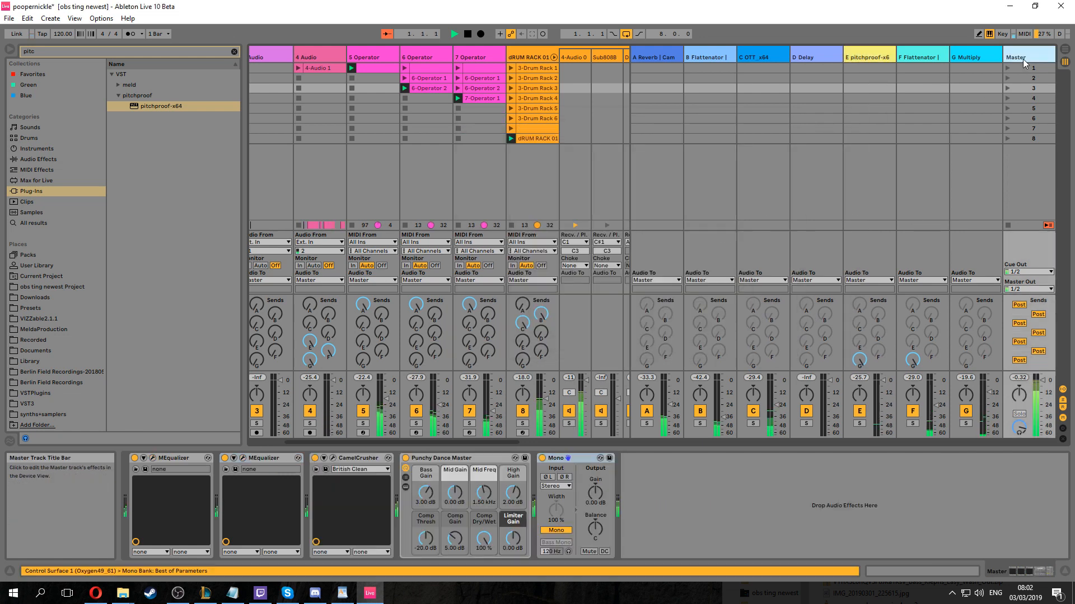
pyautogui.click(555, 531)
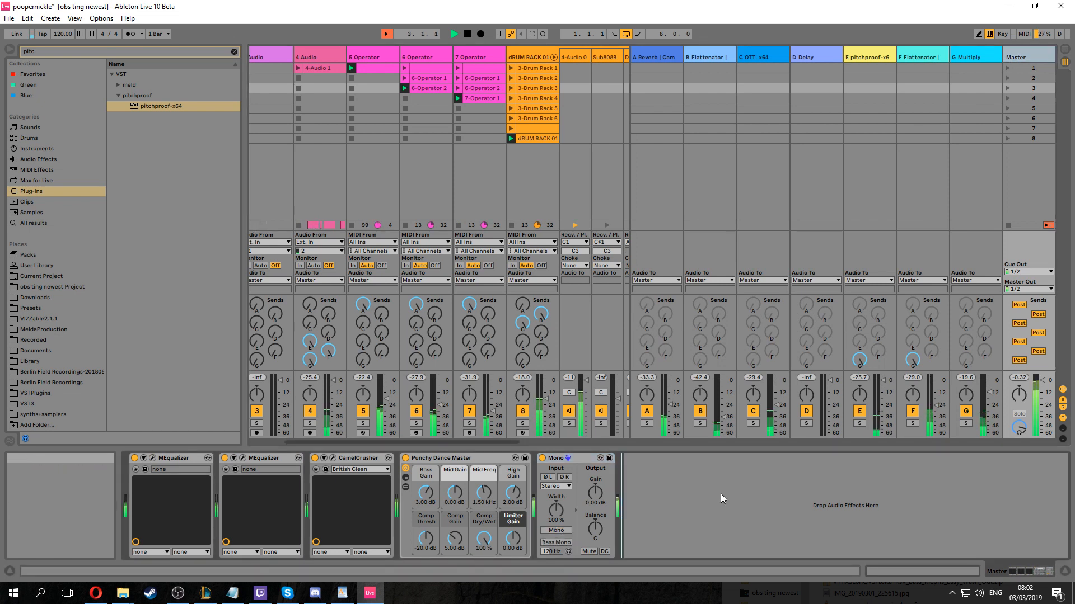